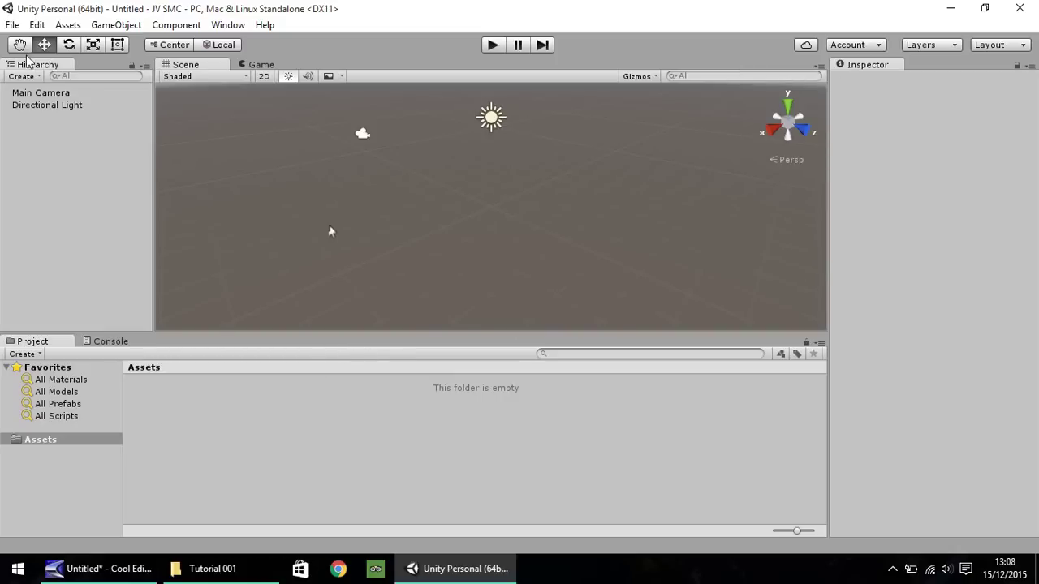
- Start a new project from the File menu and name it 'super mario clone'
click(12, 25)
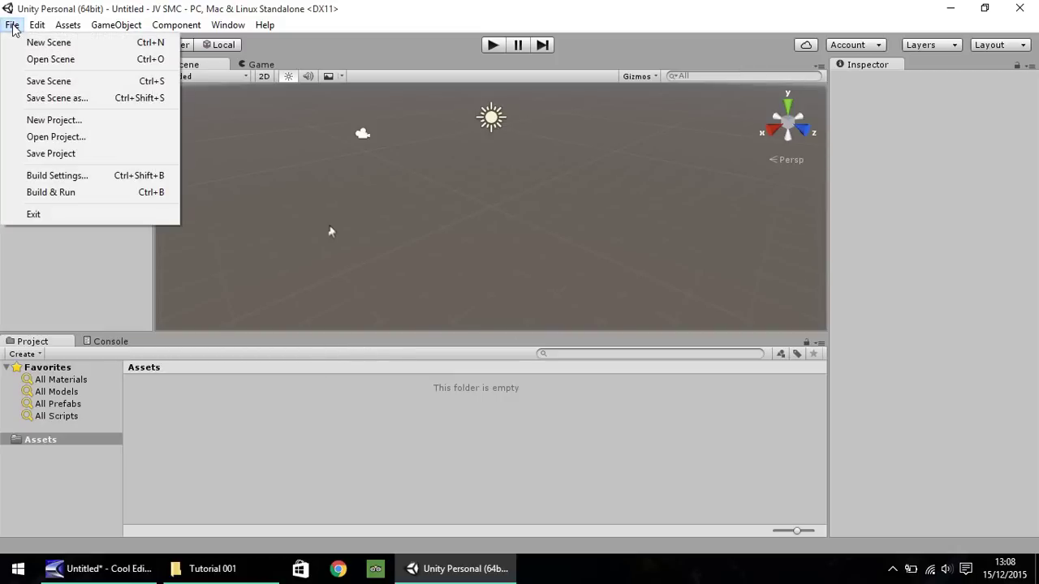
click(55, 119)
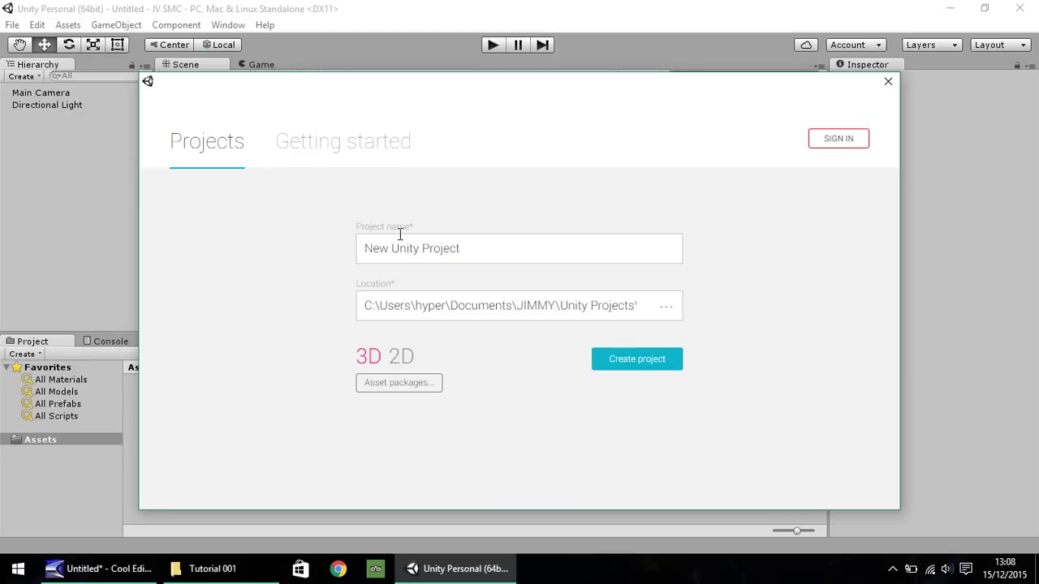
click(496, 251)
drag(424, 248, 362, 245)
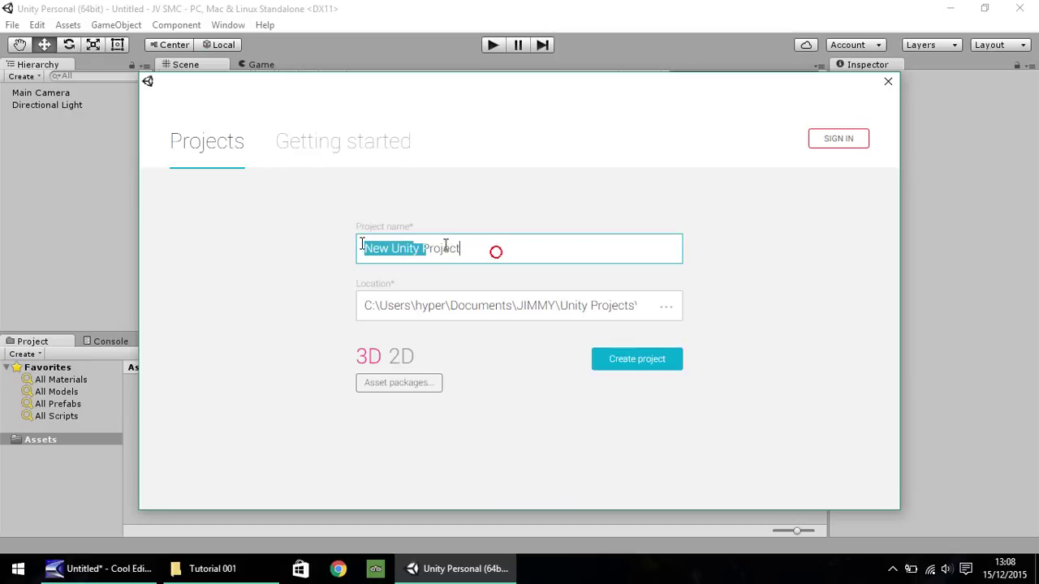
key(ctrl+a)
key(BackSpace)
text(sup)
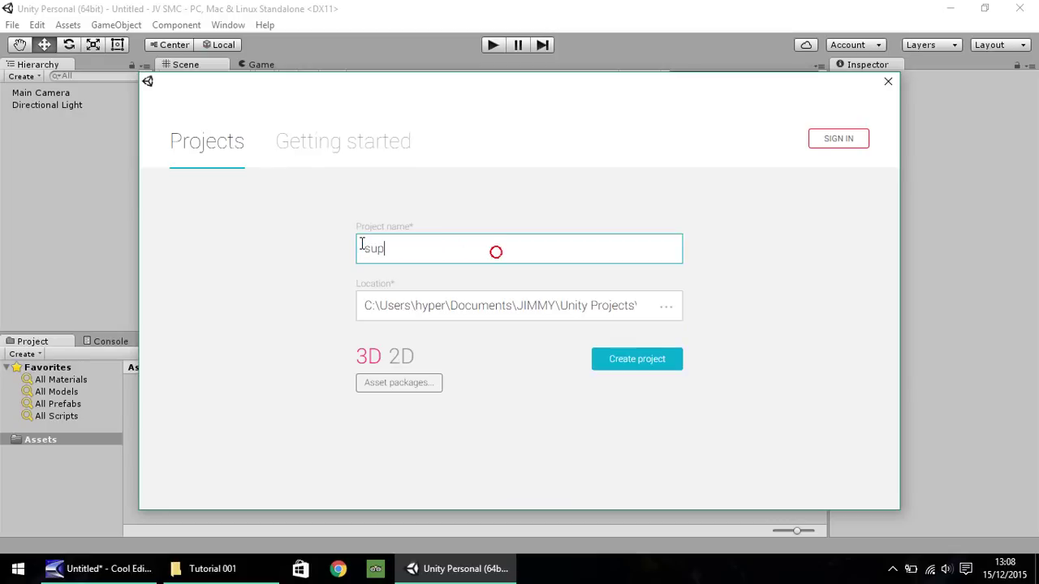
text(er mario clone)
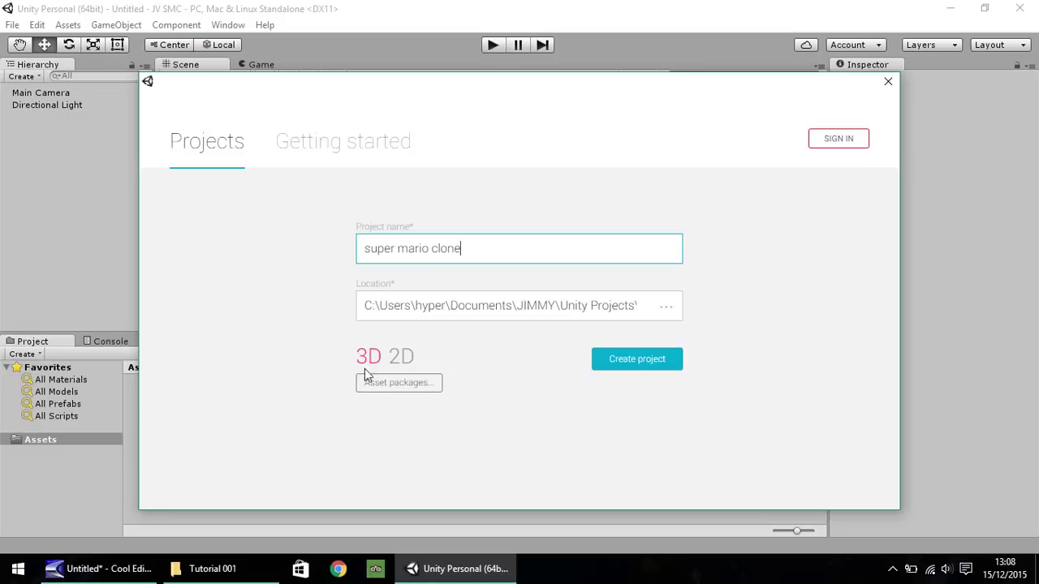
- Open the Asset packages list and close it with no packages ticked
click(399, 384)
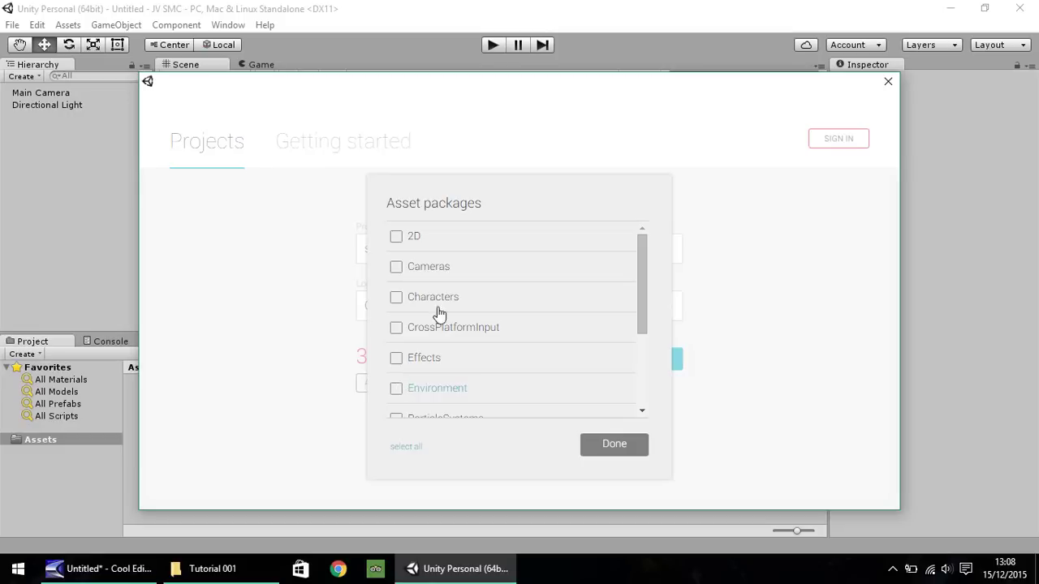
drag(644, 290, 633, 267)
click(631, 451)
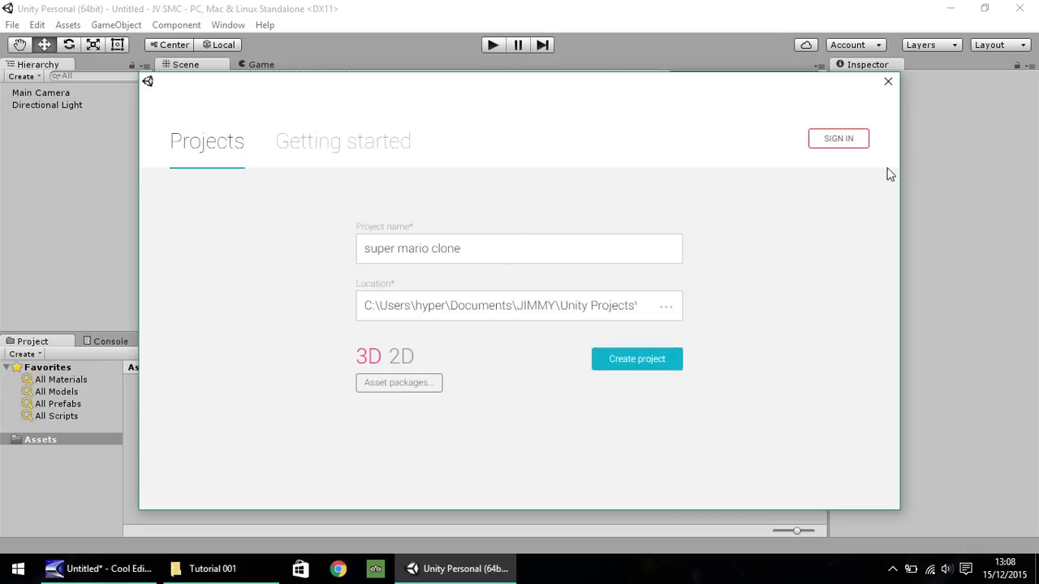
- Dismiss the new-project form with its X button, leaving the untitled scene open
click(888, 83)
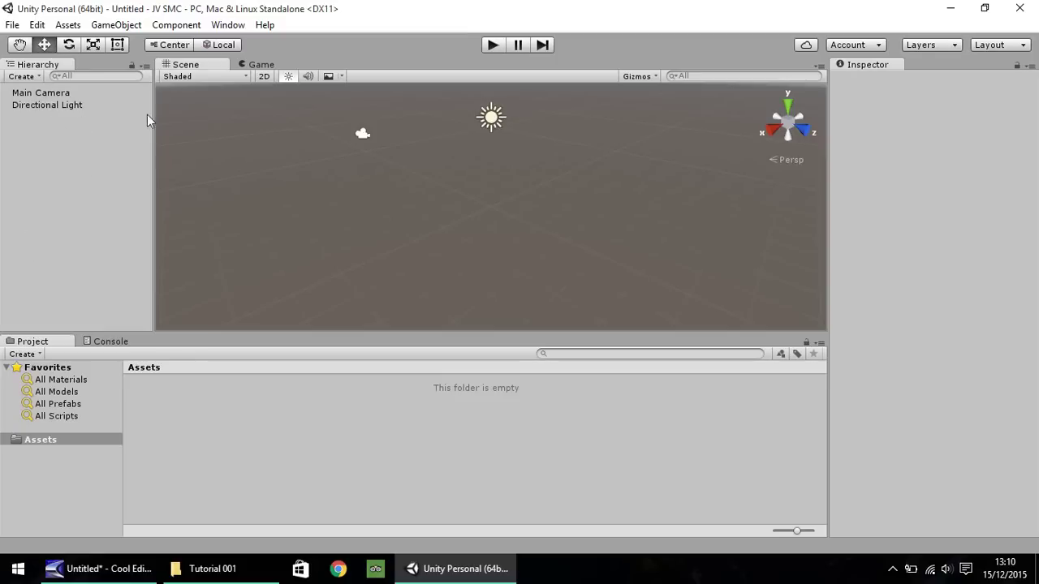
- Inspect the Main Camera and Directional Light settings in the Hierarchy
click(49, 103)
click(49, 93)
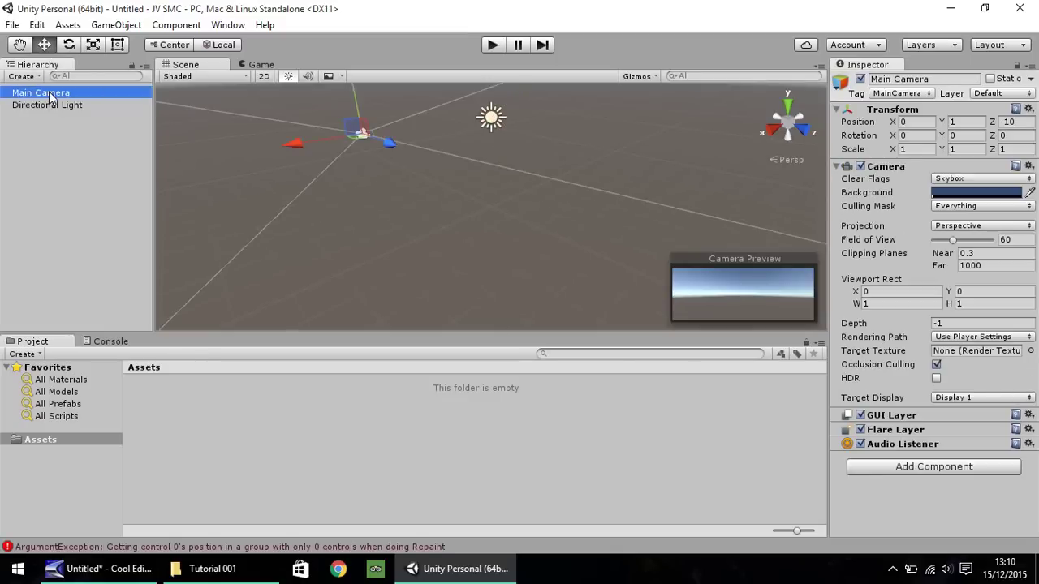
click(73, 105)
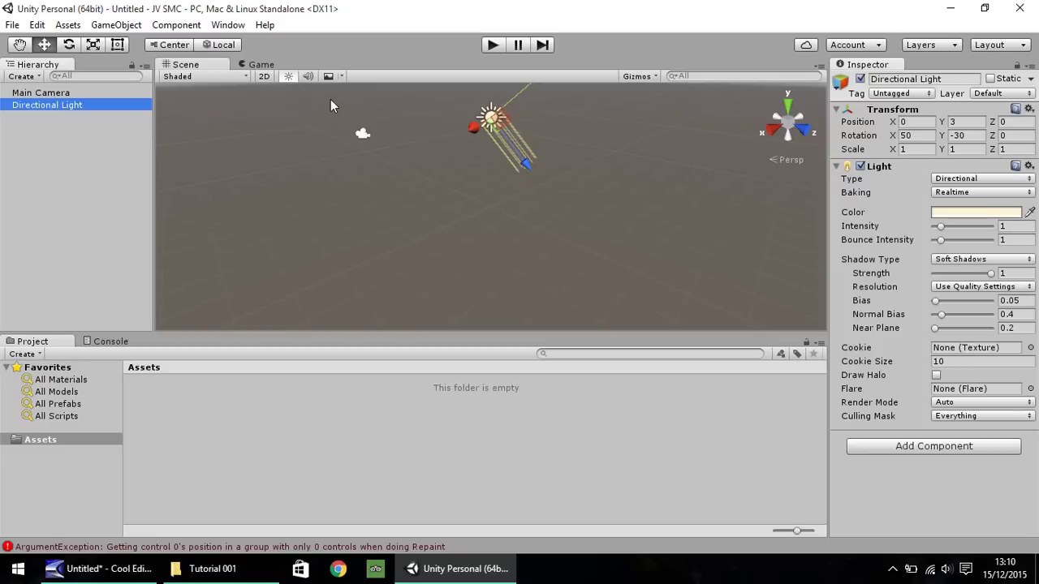
- Toggle between the Game and Scene views, ending on the Game view
click(262, 65)
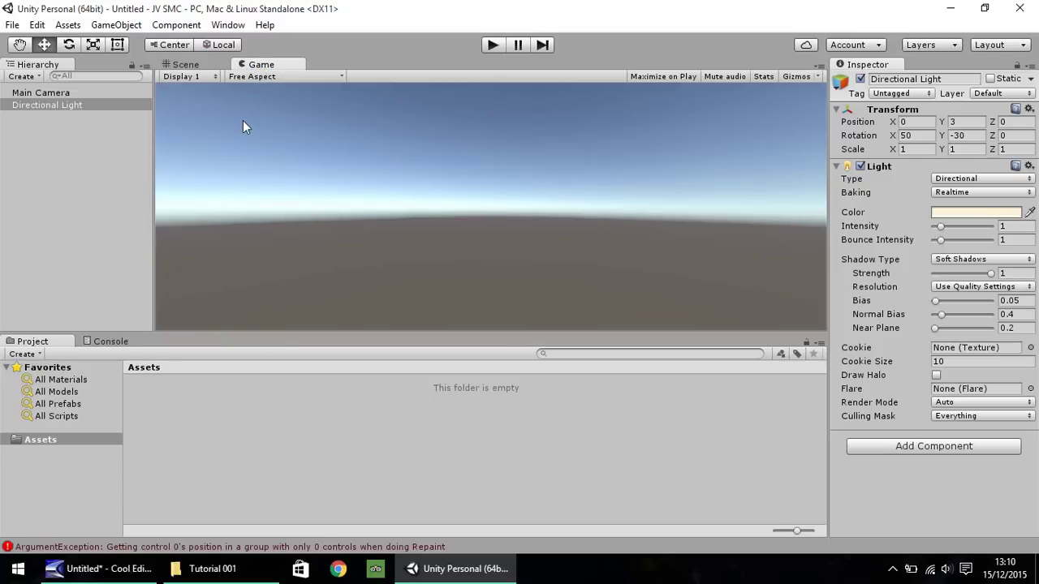
click(183, 64)
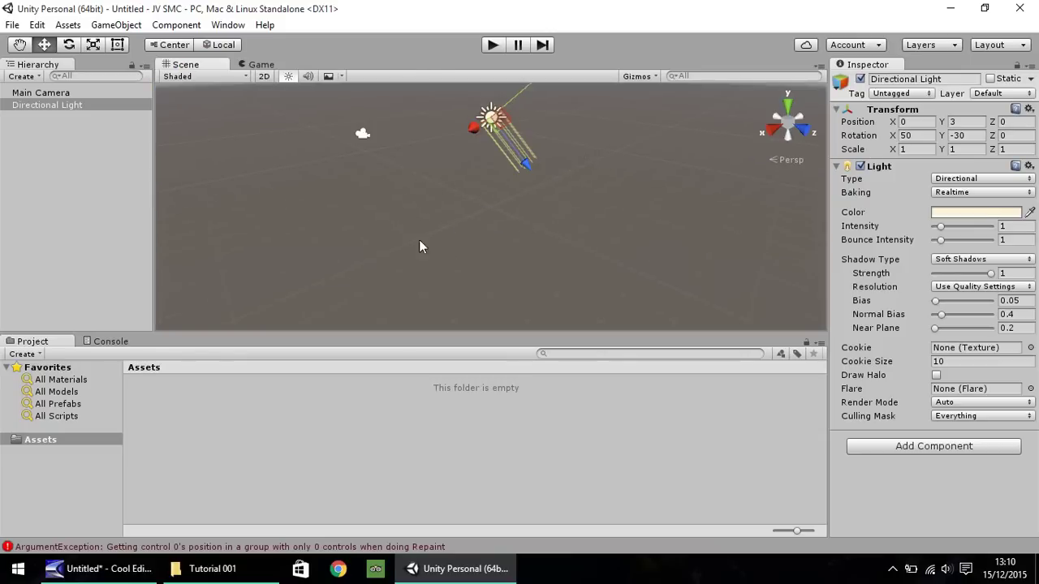
click(258, 64)
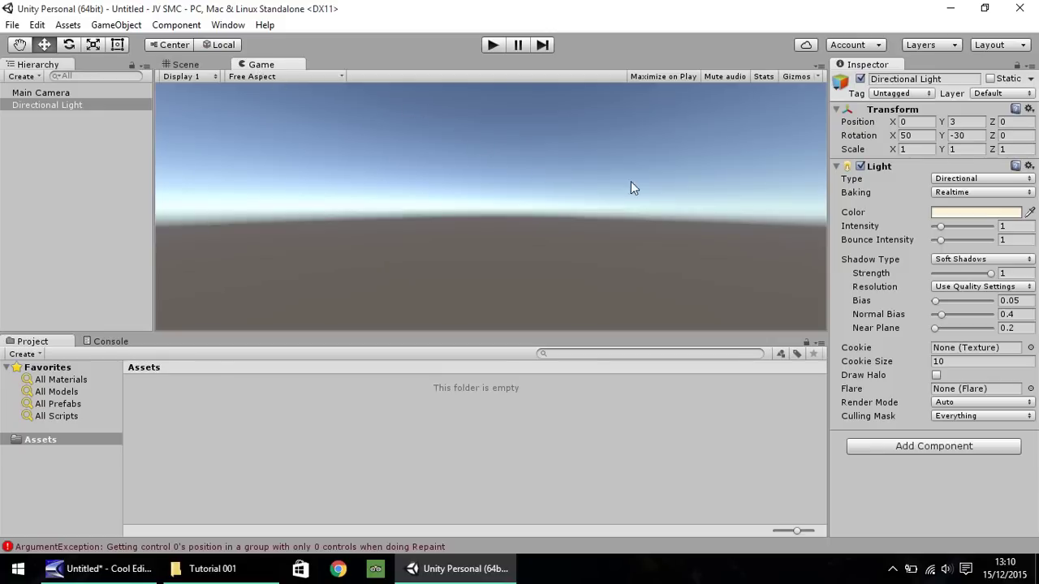
- Switch from the Game view back to the Scene view
click(185, 65)
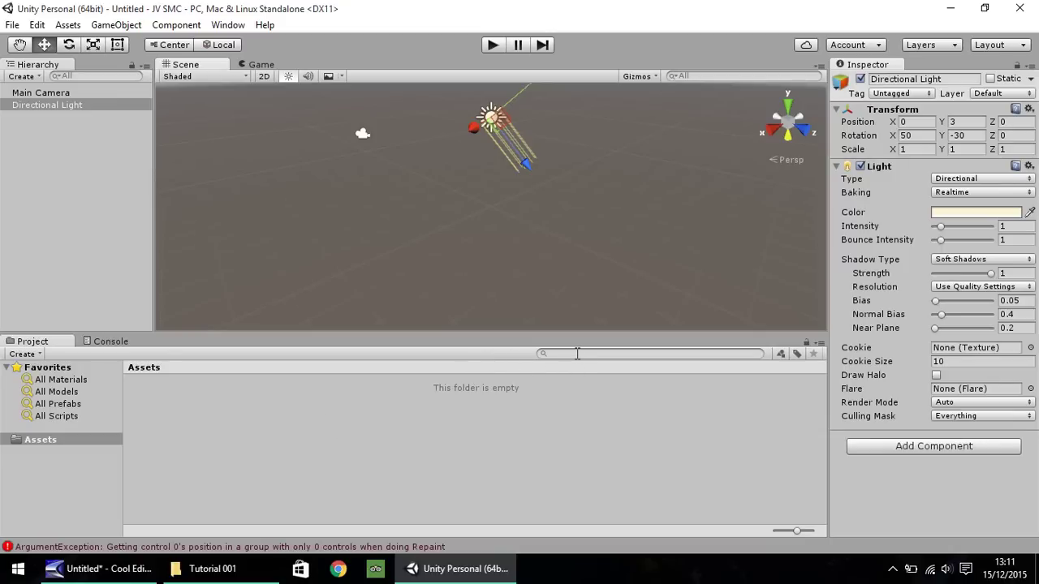
- Clear both error messages in the Console, then return to the Project tab
click(107, 343)
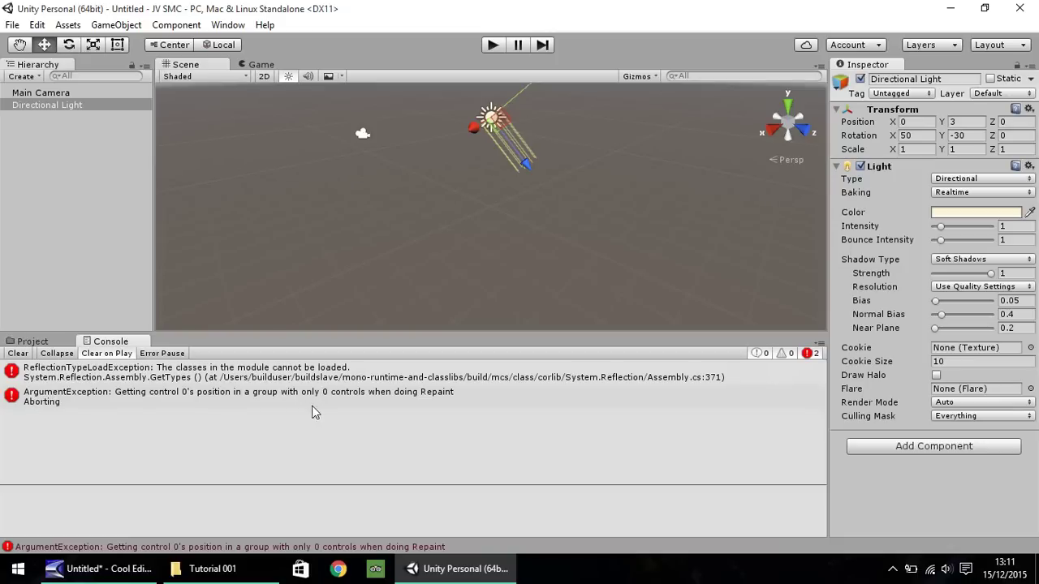
click(19, 354)
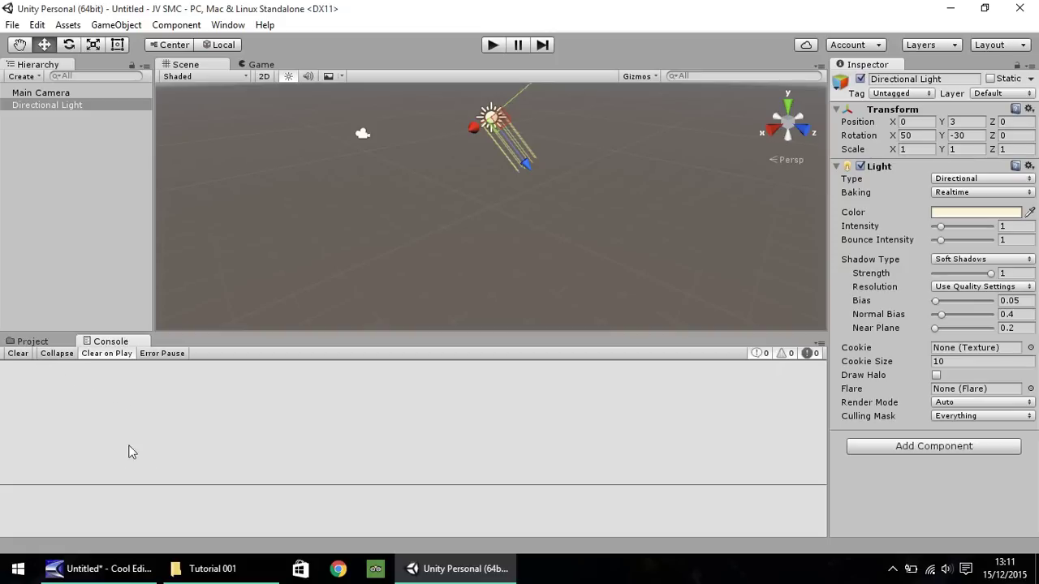
click(40, 343)
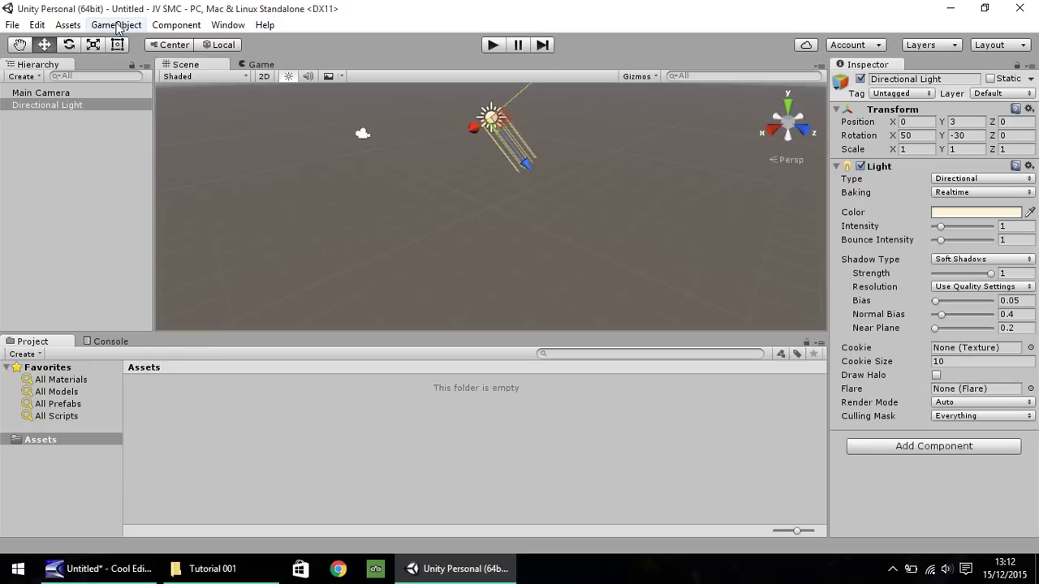
- Create a Cube at position 0, 0, 0 via GameObject > 3D Object > Cube
click(114, 29)
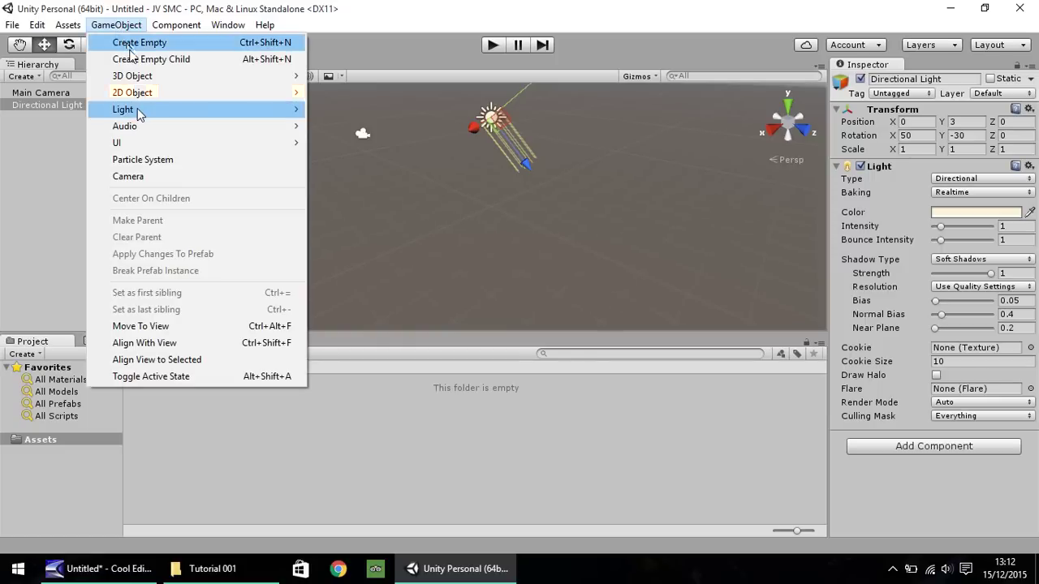
mouse_move(140, 123)
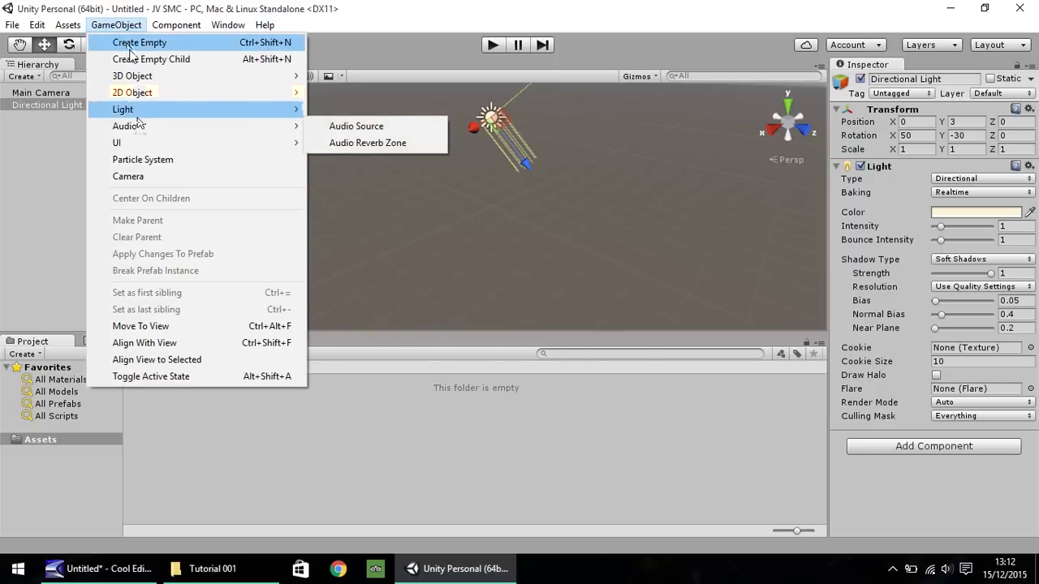
mouse_move(165, 84)
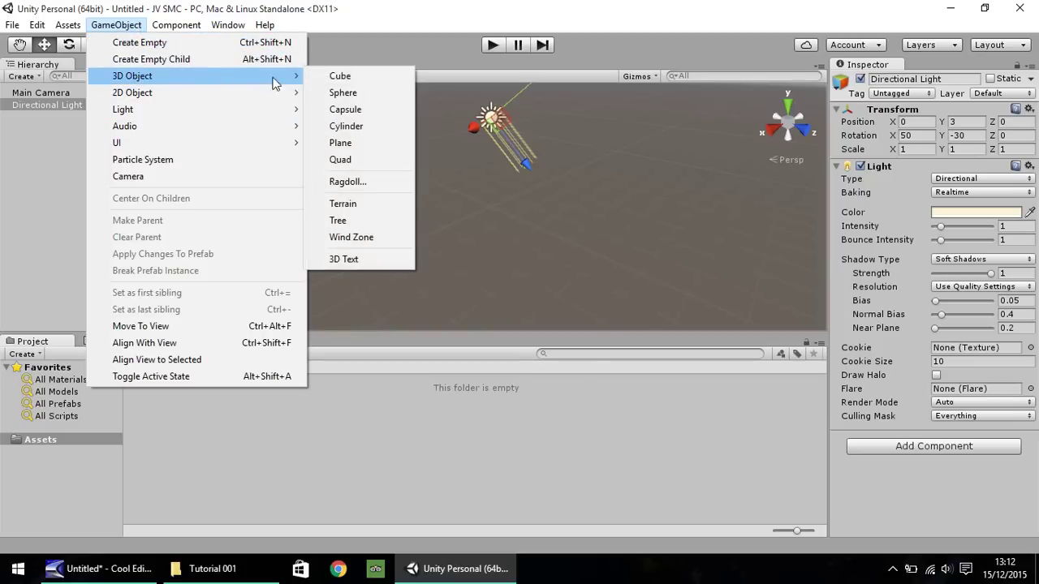
click(344, 80)
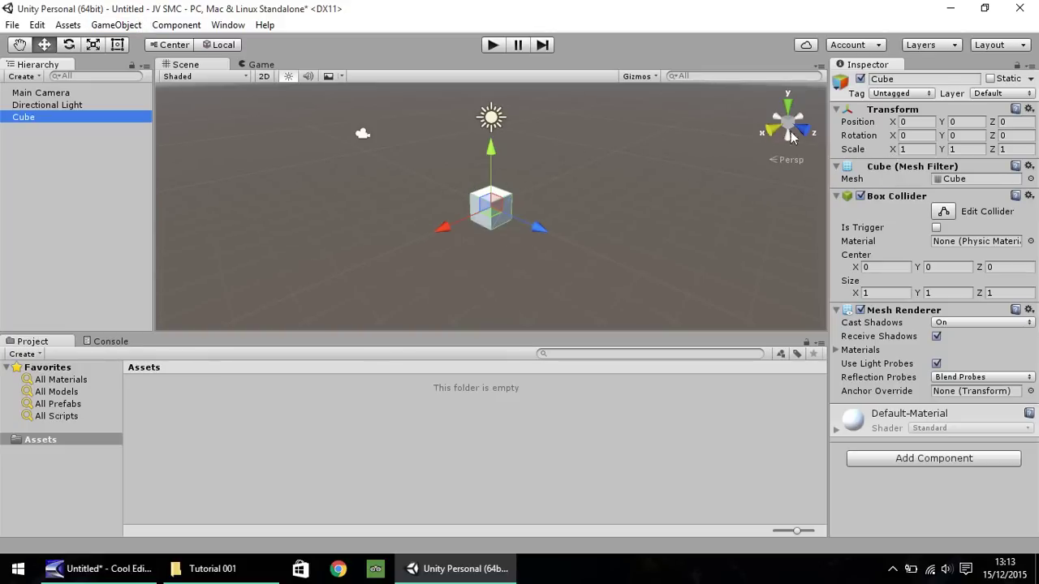
- Rename the cube to 'Ground', then frame it and orbit the view around it
click(909, 121)
key(Tab)
key(Tab)
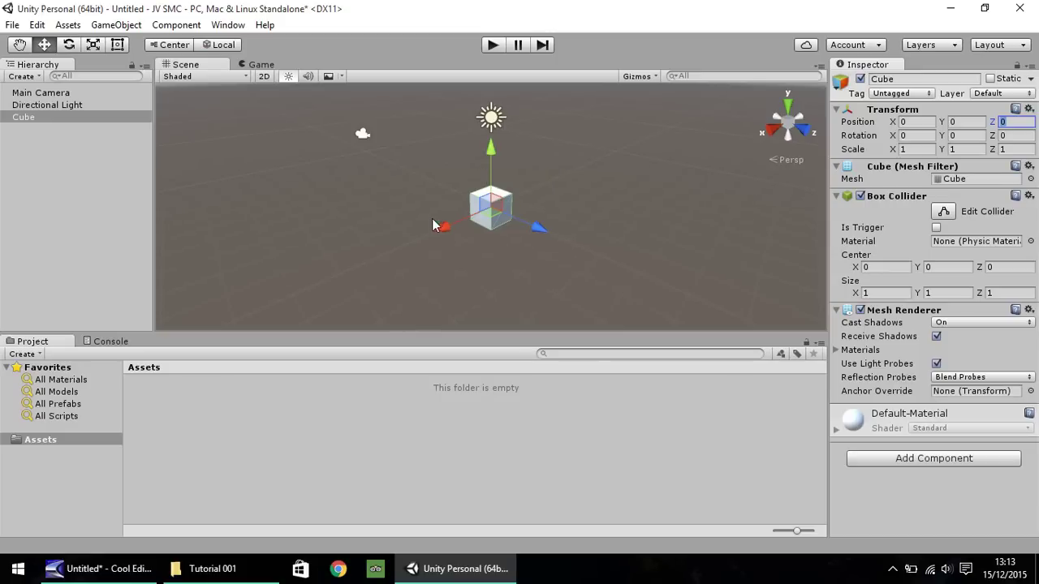
right_click(30, 117)
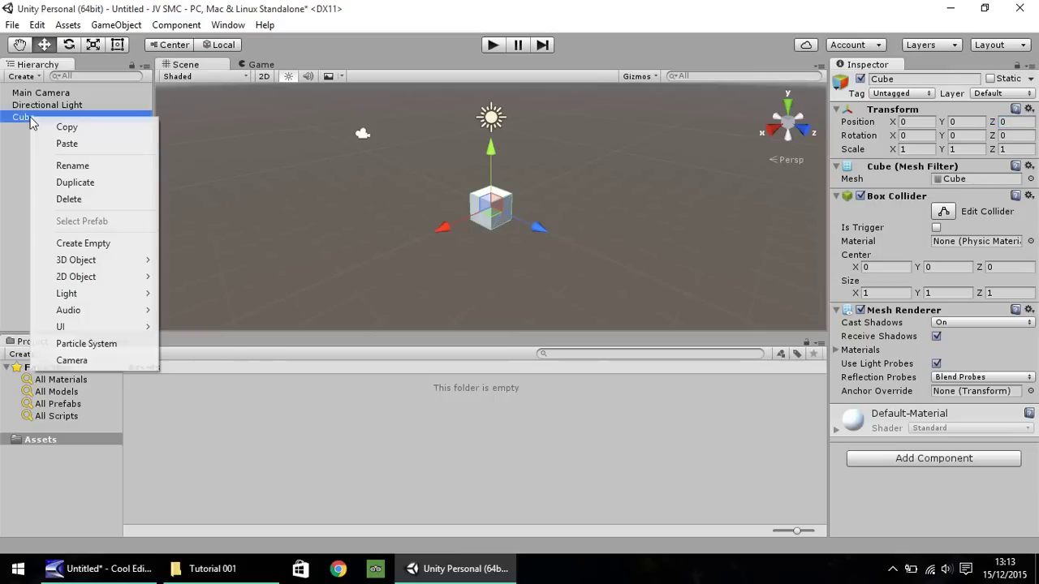
click(70, 166)
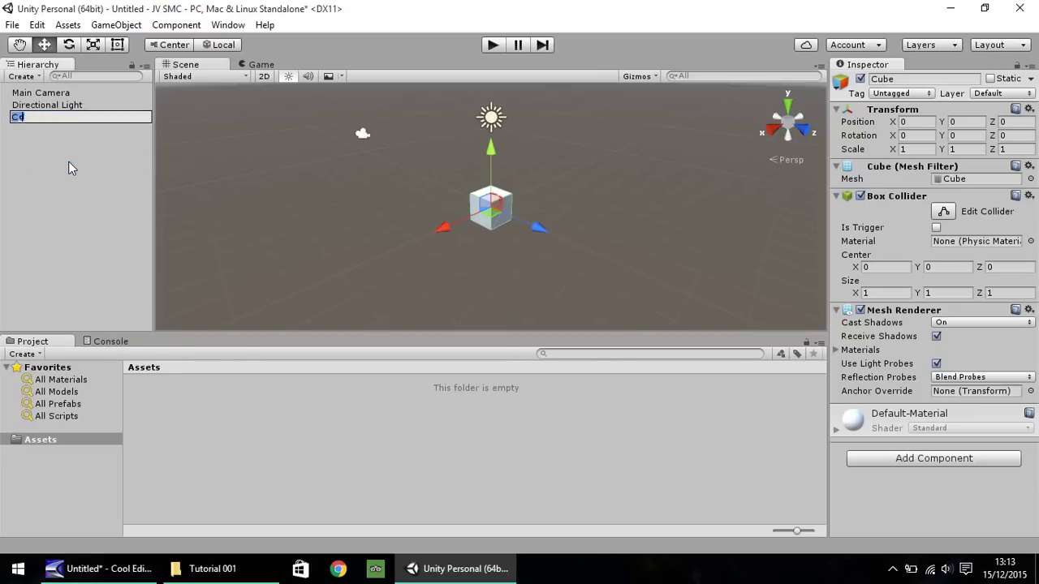
text(Ground)
key(Return)
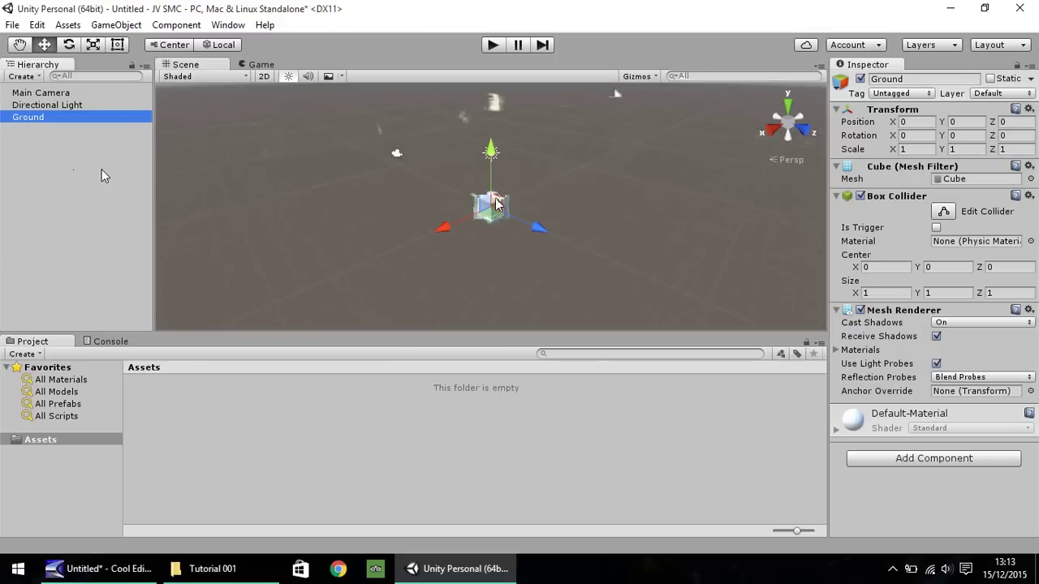
key(f)
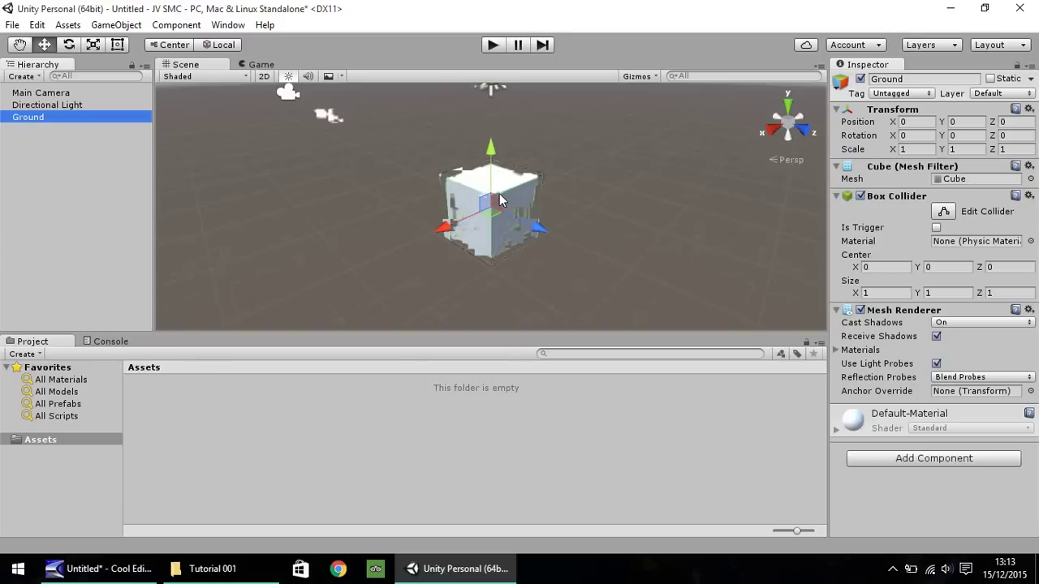
alt+drag(501, 194, 444, 173)
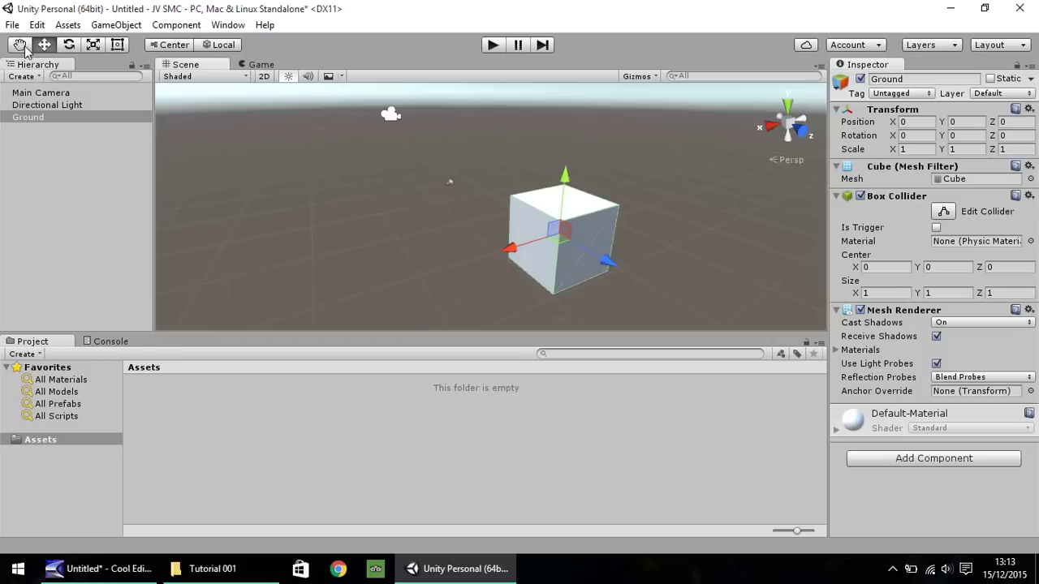
- Pan and fly the scene camera around the Ground cube, then return to the Move tool
click(24, 47)
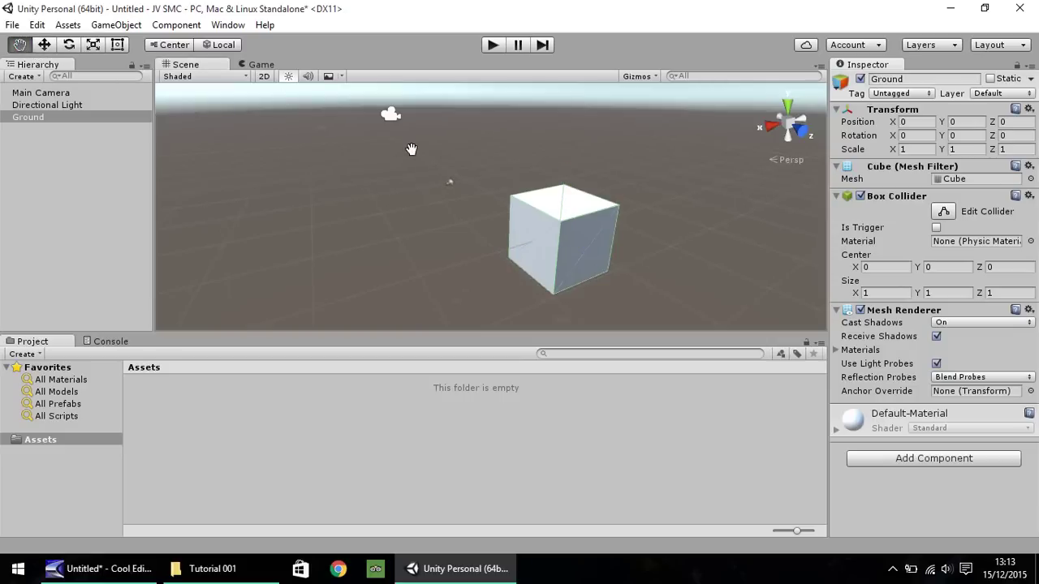
drag(512, 171, 406, 182)
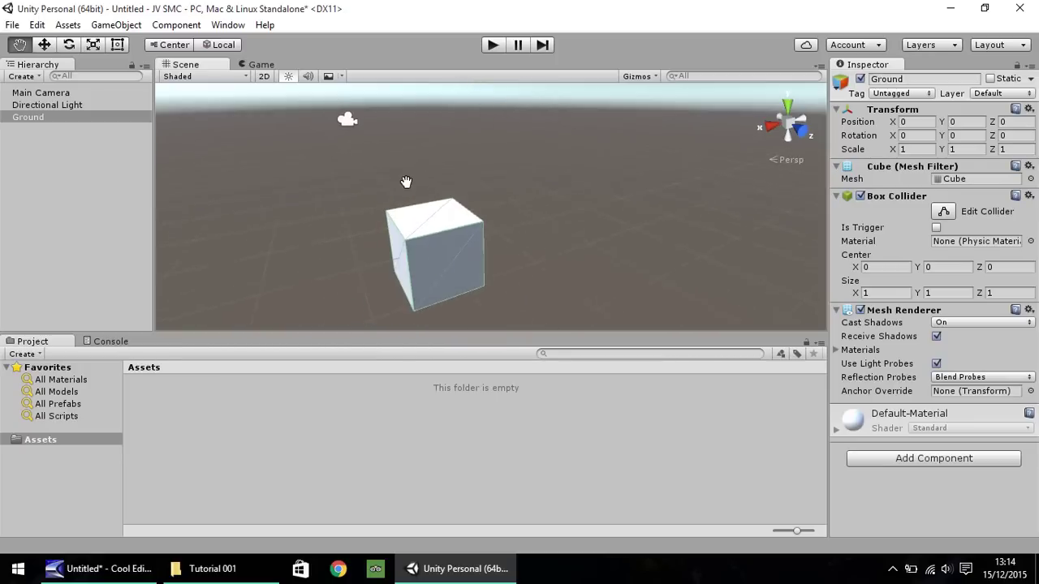
key(Right)
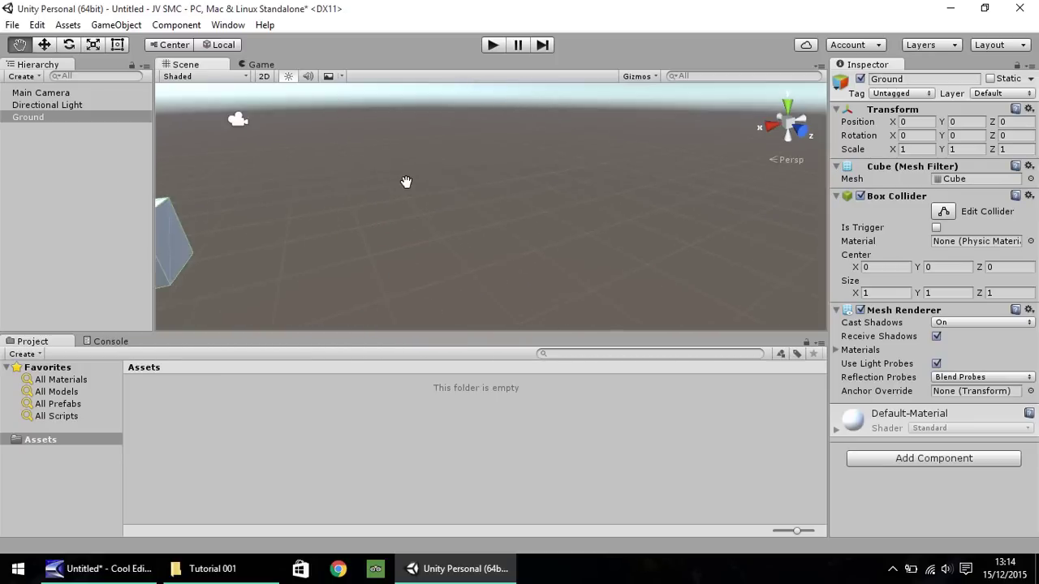
key(Left)
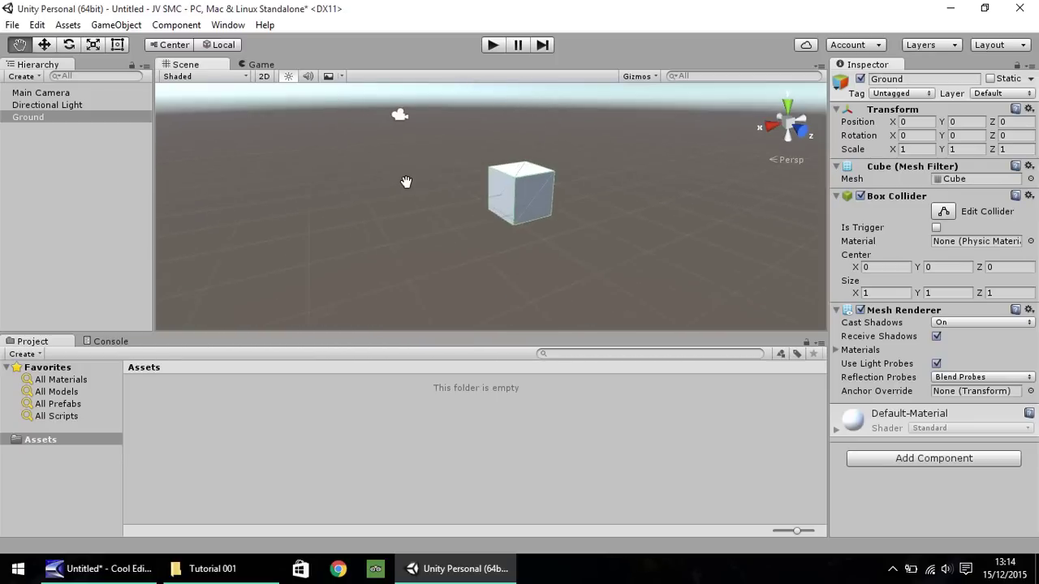
key(Up)
key(Down)
key(Left)
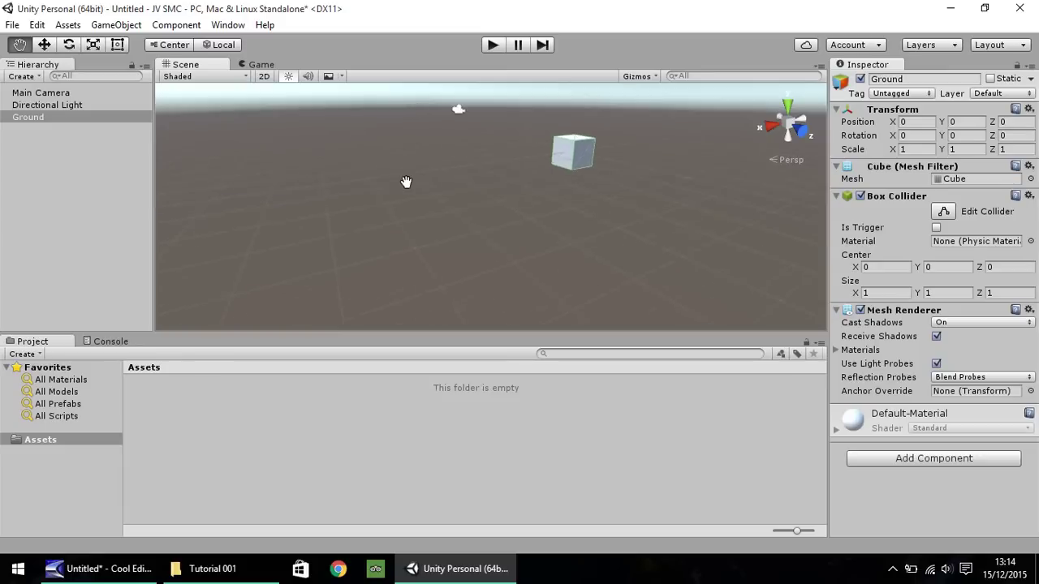
key(w)
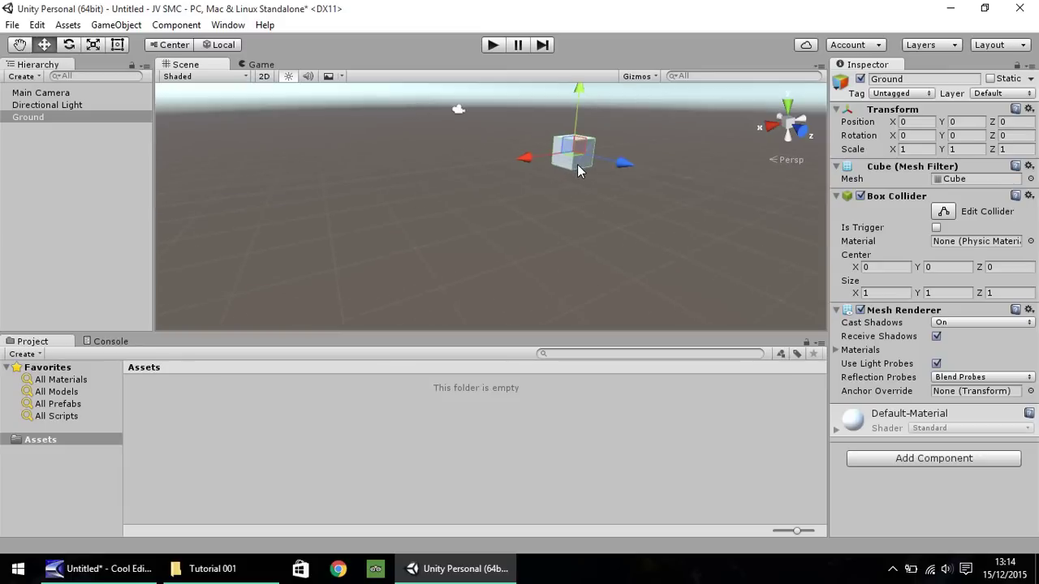
- Nudge the view left and right, ending with the Ground cube deselected
key(Right)
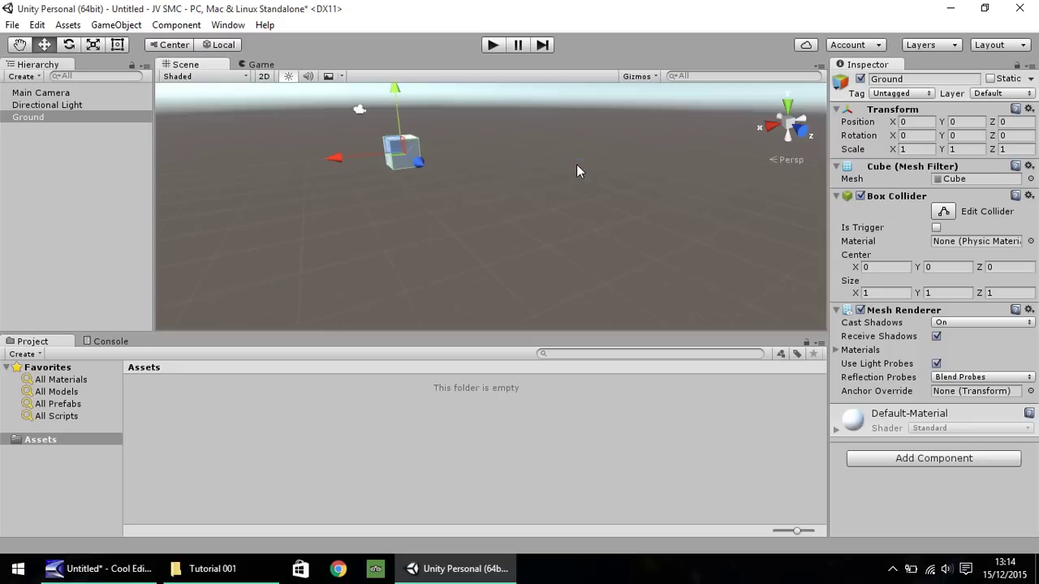
key(Left)
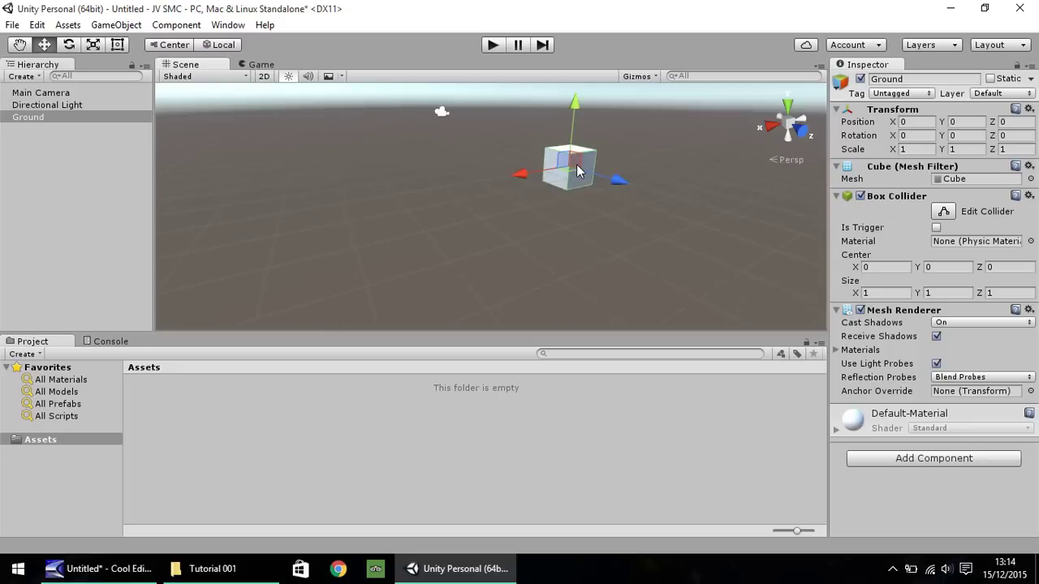
click(531, 200)
click(564, 174)
click(453, 194)
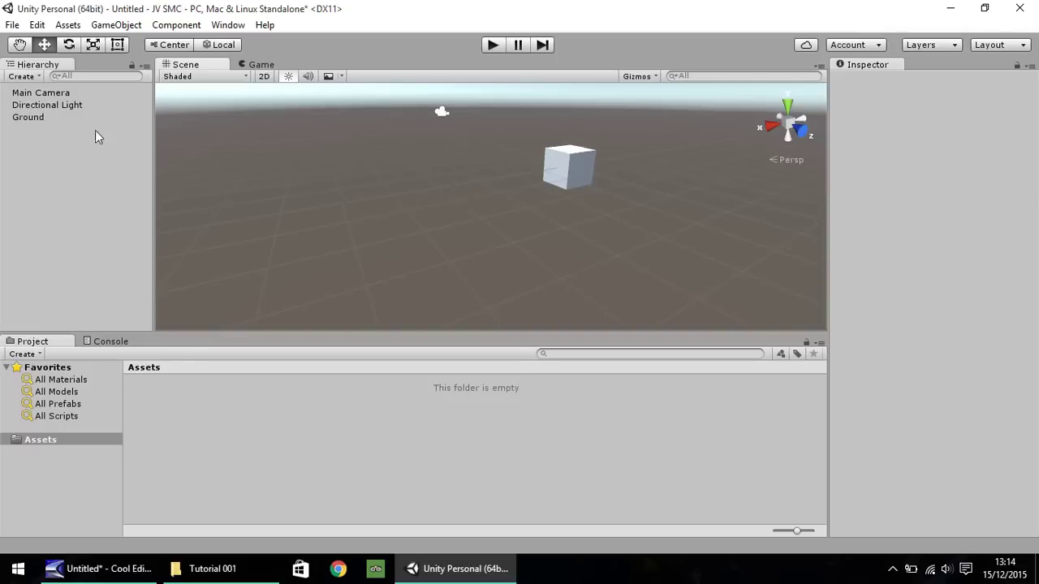
- Frame the Ground cube from the Hierarchy, then pan and orbit around it
click(32, 117)
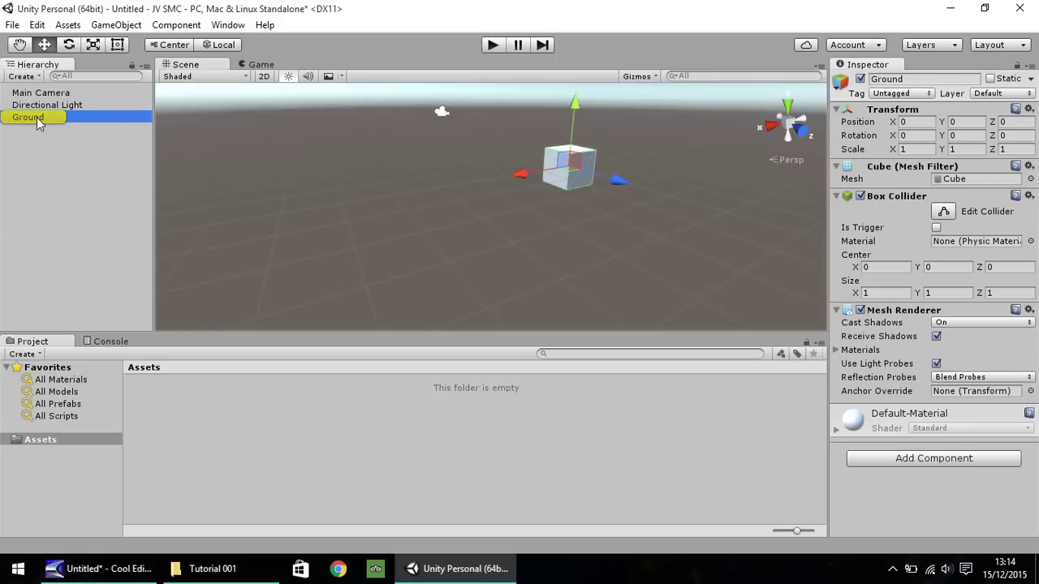
double_click(37, 117)
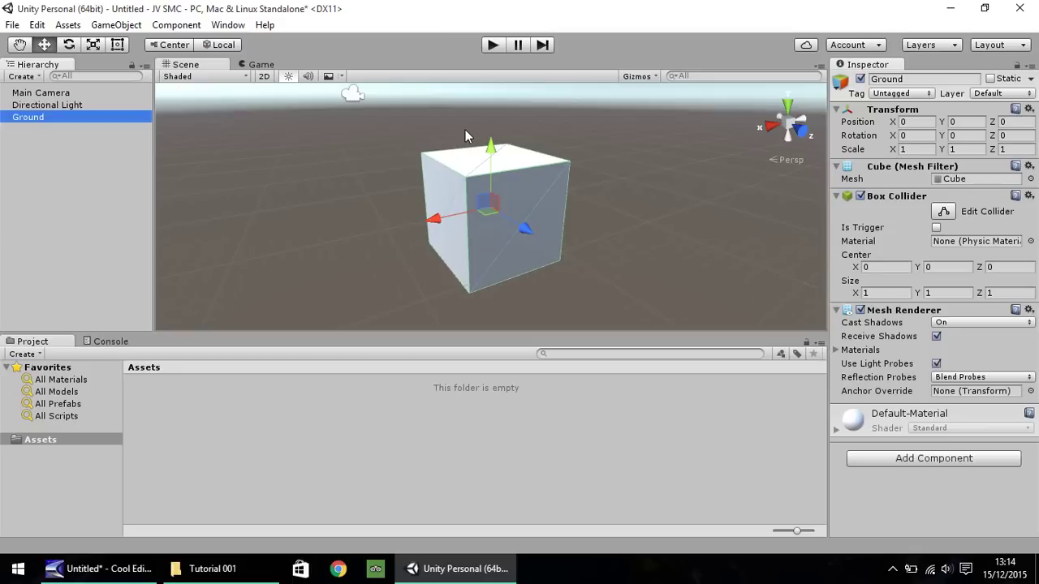
click(19, 46)
drag(451, 193, 401, 151)
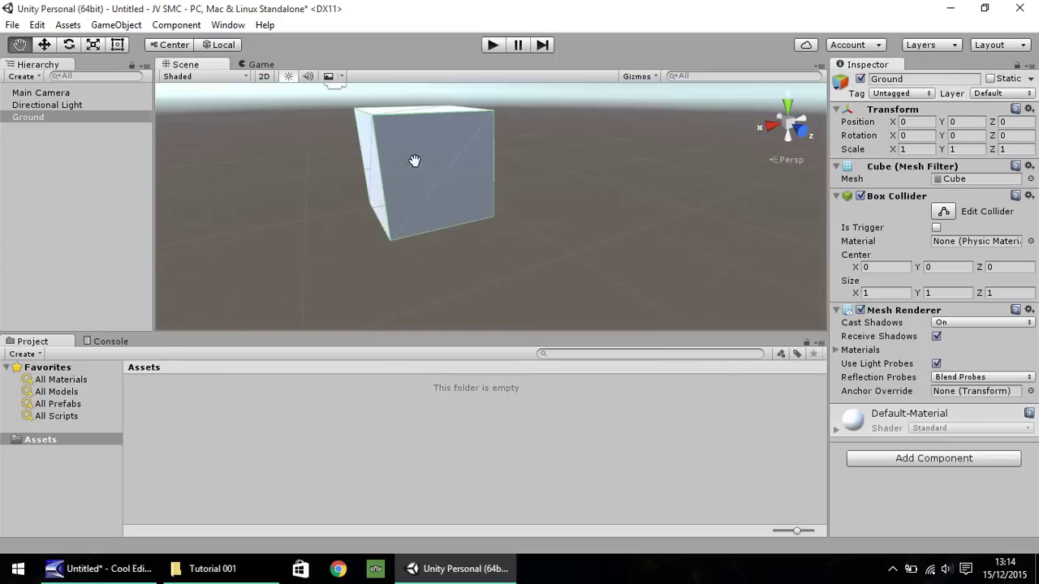
key(alt)
mouse_move(443, 166)
alt+mouse_down()
mouse_move(308, 170)
mouse_move(529, 162)
mouse_move(399, 186)
mouse_move(378, 153)
mouse_move(499, 171)
mouse_move(427, 157)
alt+mouse_up()
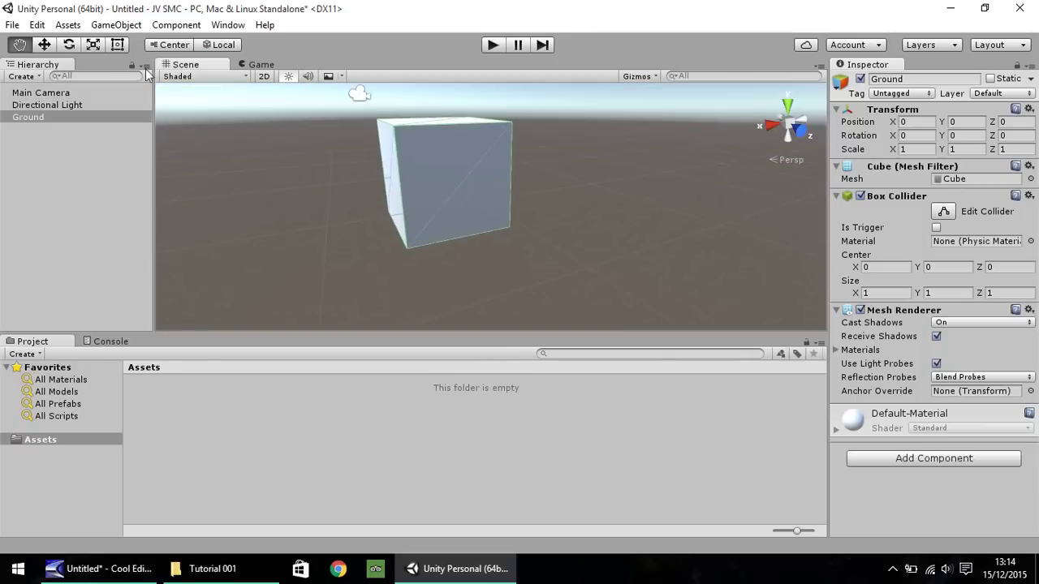
- Zoom out to a mid-distance view and check the cube's scale is 1, 1, 1
click(44, 45)
scroll(371, 174, down, 2)
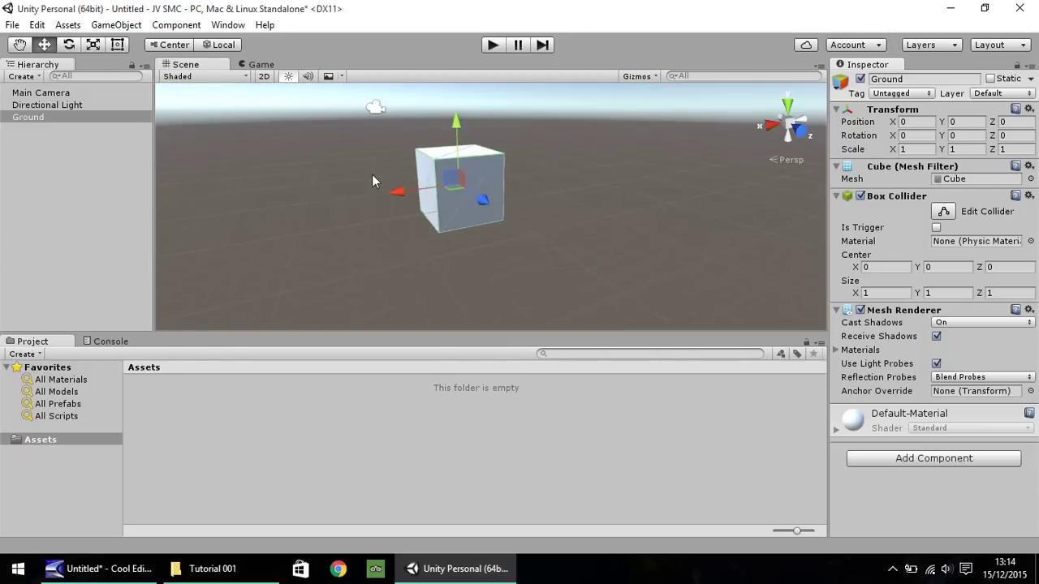
scroll(443, 192, down, 2)
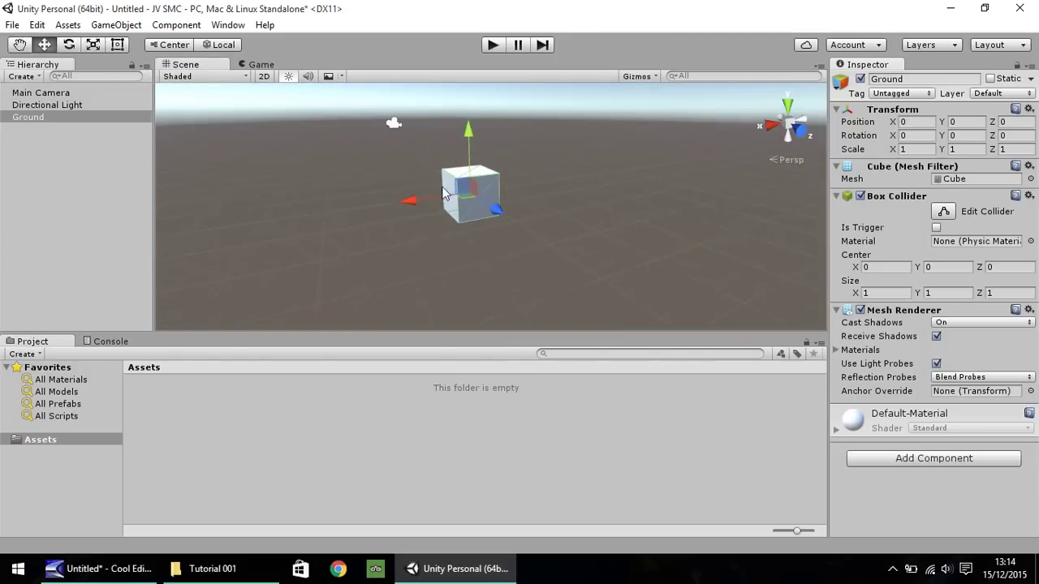
click(914, 149)
click(962, 149)
click(1005, 150)
click(489, 178)
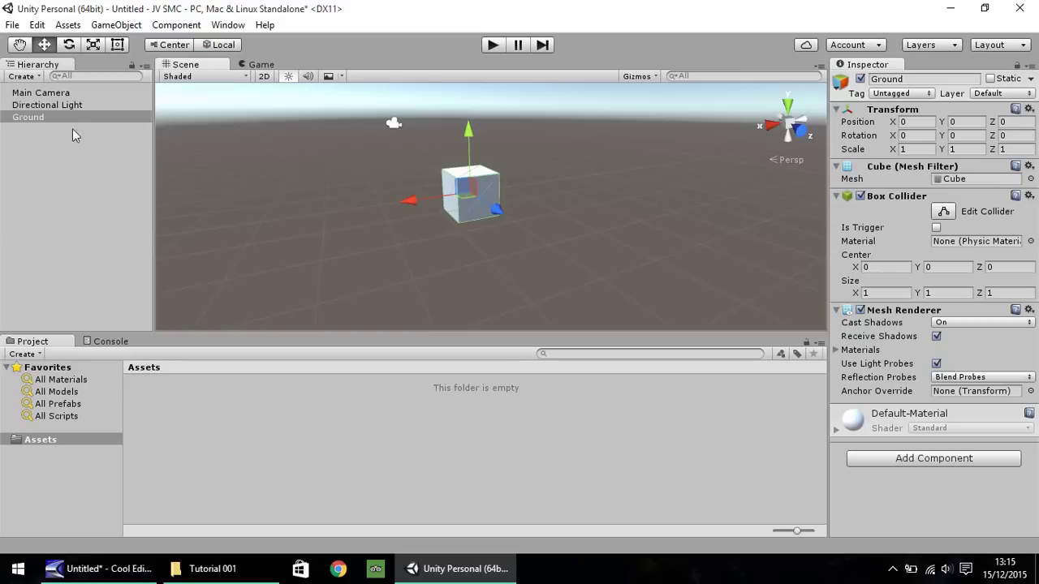
- Duplicate the Ground cube with Ctrl+D, producing 'Ground (1)' at the origin
click(46, 119)
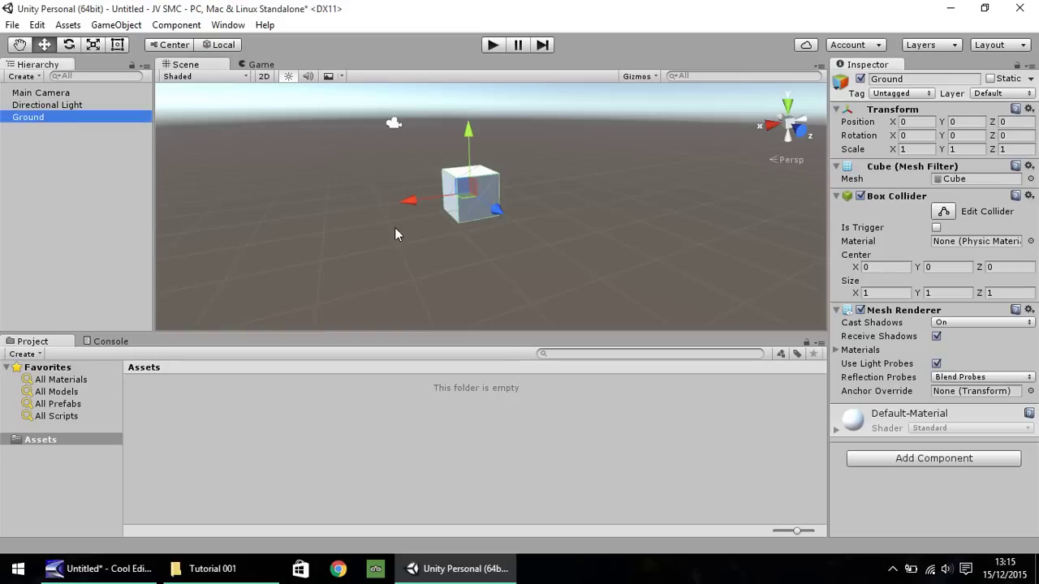
key(ctrl+d)
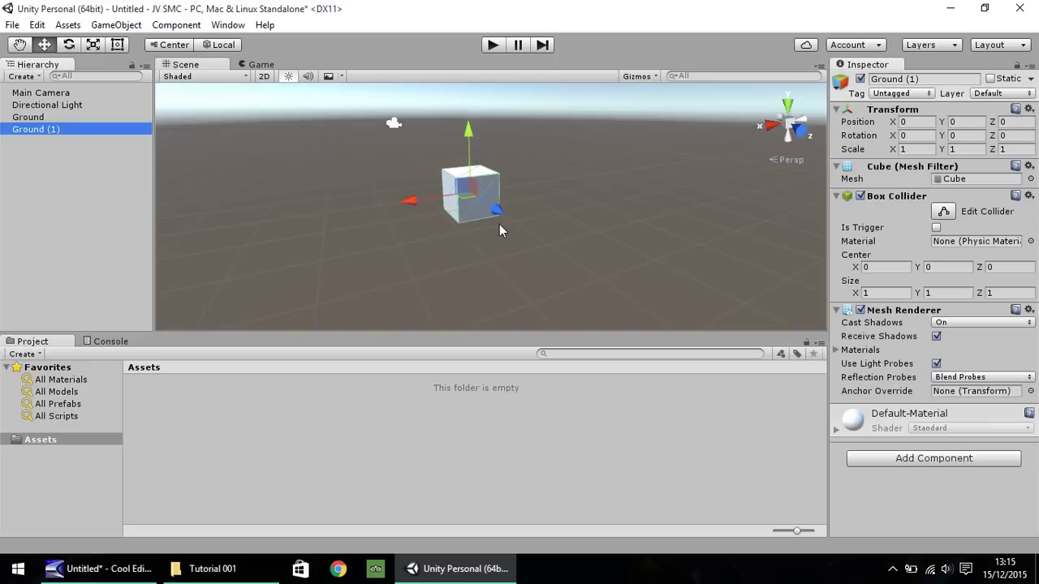
- Change the Move X, Y and Z snap increments from 0.5 to 1 in Snap Settings
click(38, 24)
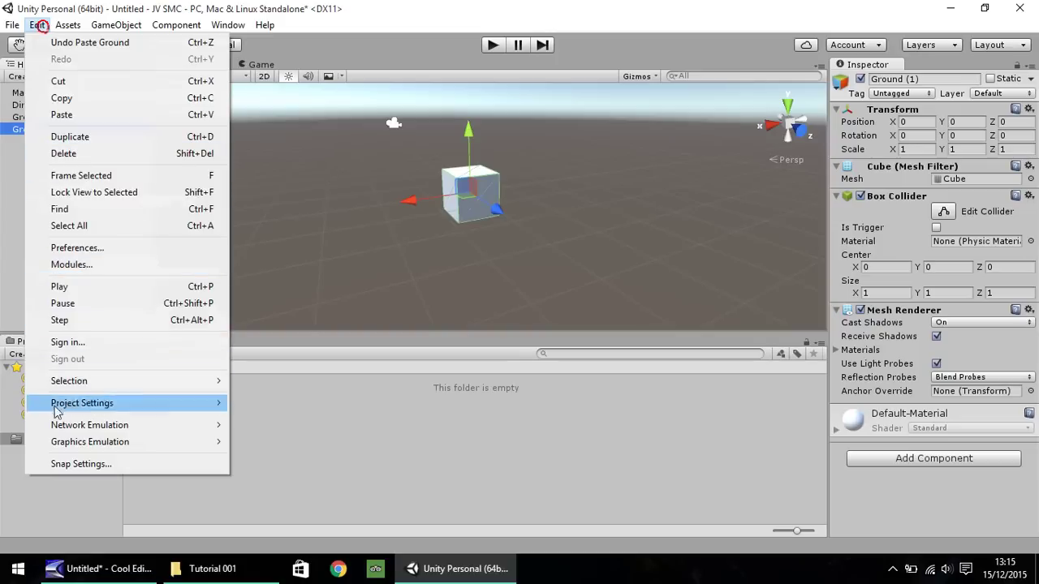
click(81, 465)
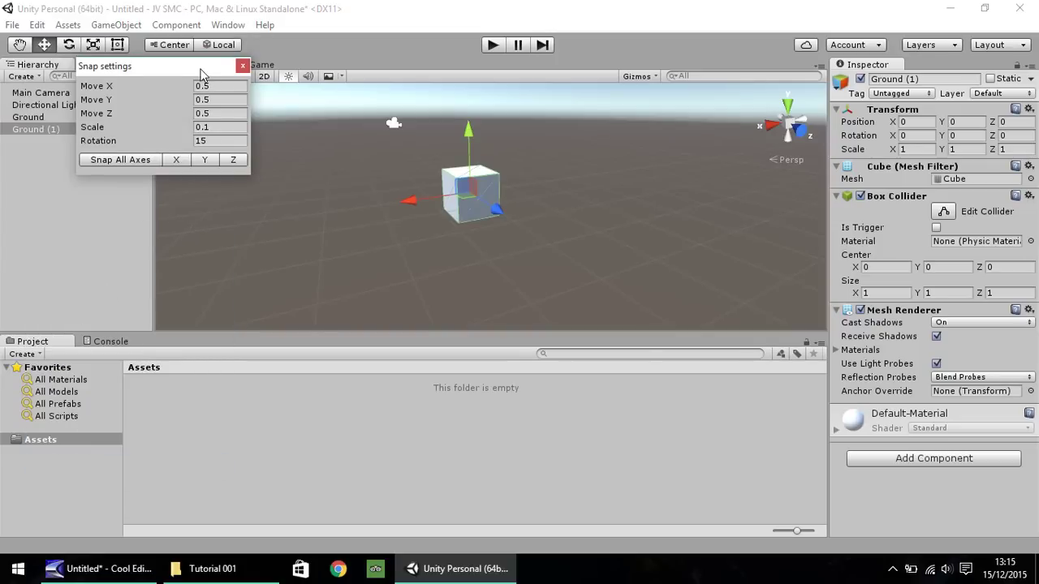
drag(200, 70, 507, 153)
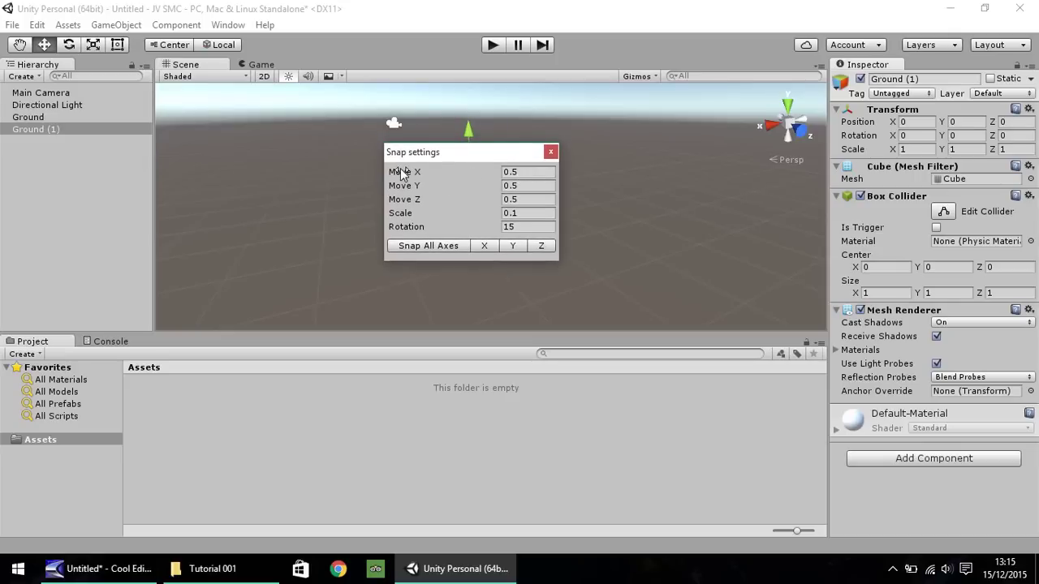
click(530, 169)
text(1)
key(Tab)
text(1)
key(Tab)
text(1)
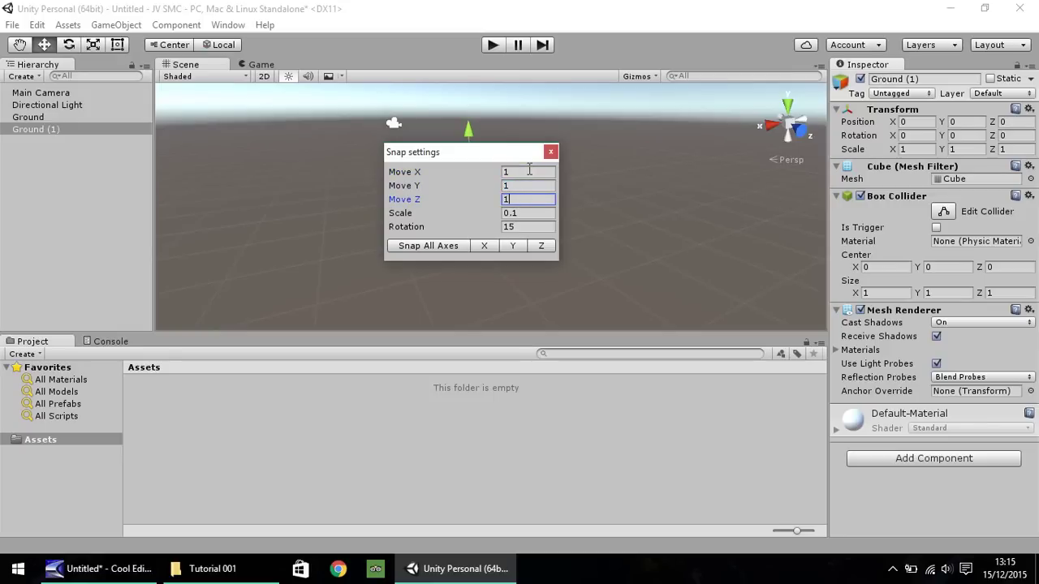
click(548, 153)
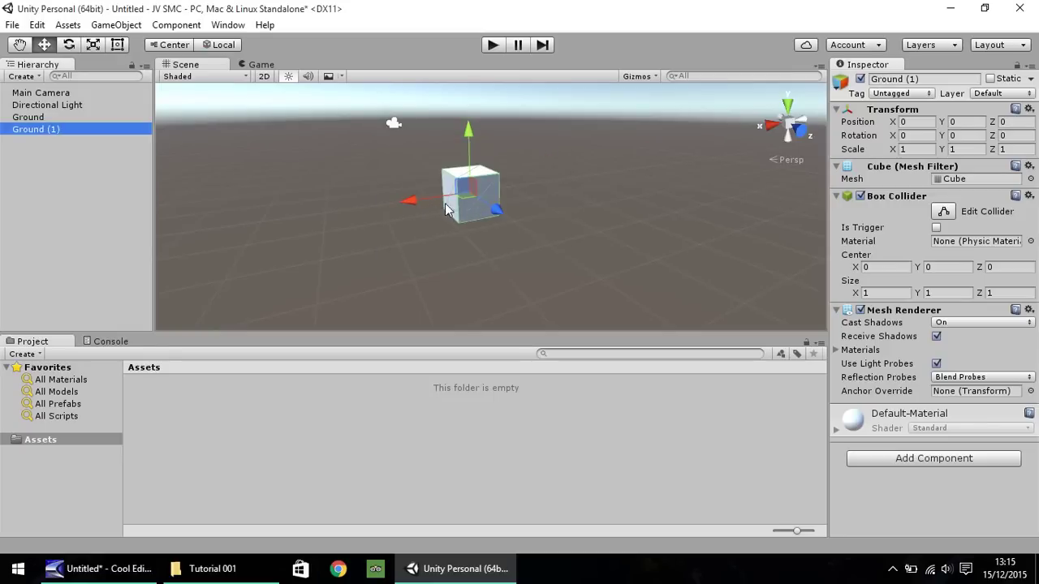
- Slide Ground (1) one unit along X to X 1, directly beside Ground, then deselect it
click(415, 202)
ctrl+drag(415, 207, 385, 207)
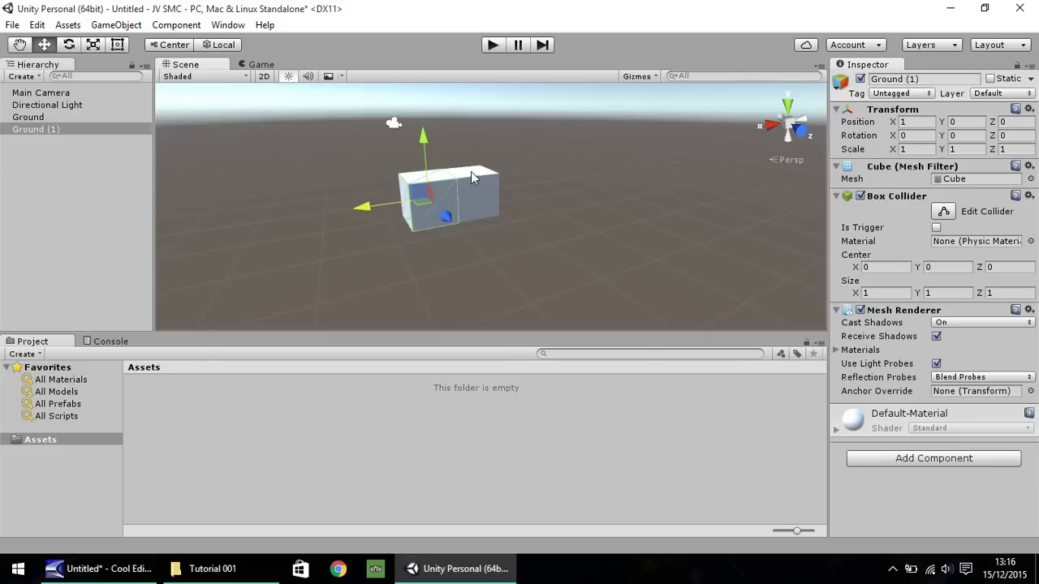
click(487, 241)
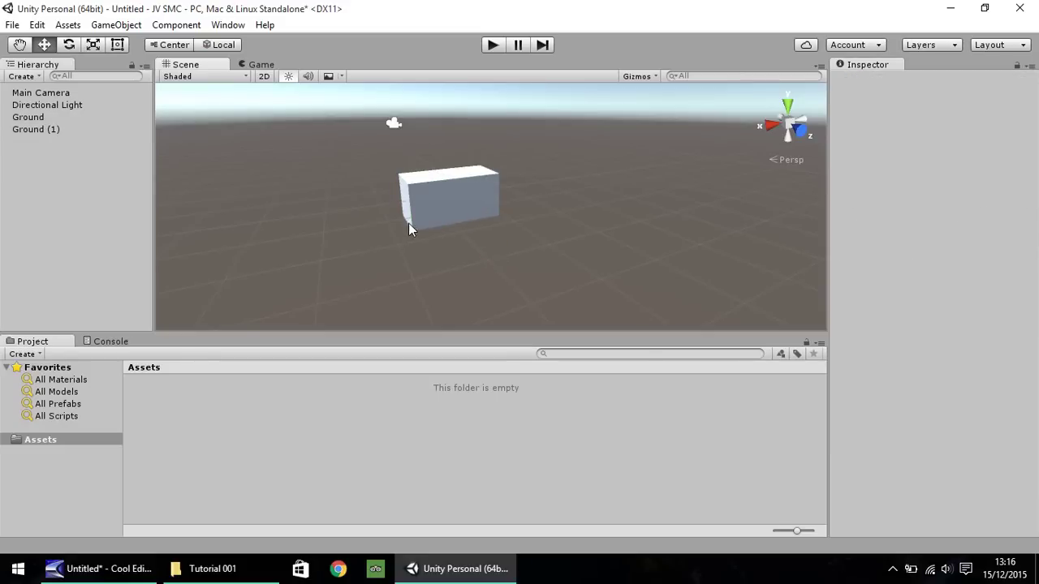
click(480, 190)
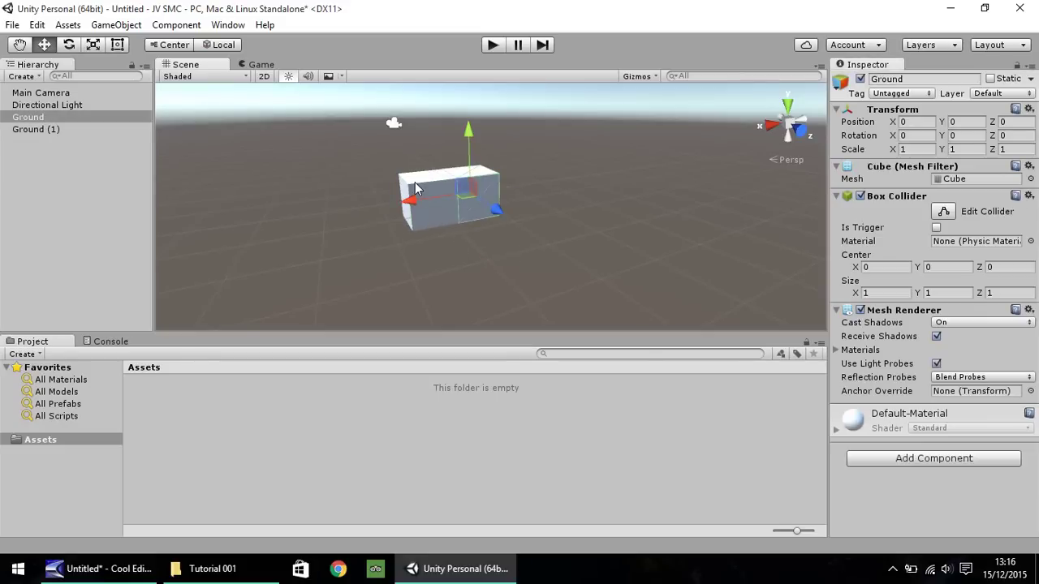
click(415, 187)
click(479, 195)
click(50, 94)
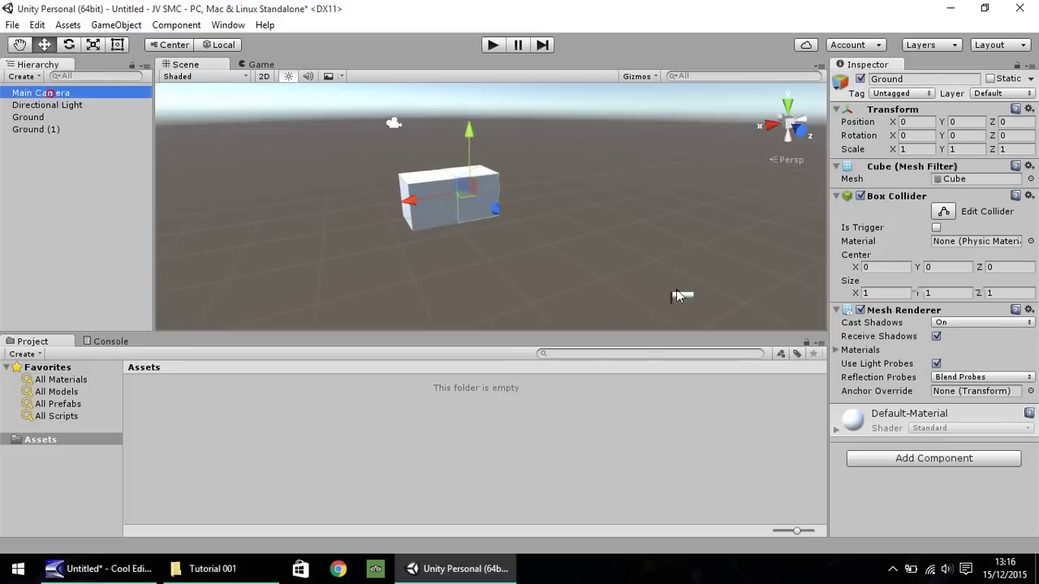
drag(742, 293, 729, 279)
drag(745, 294, 755, 300)
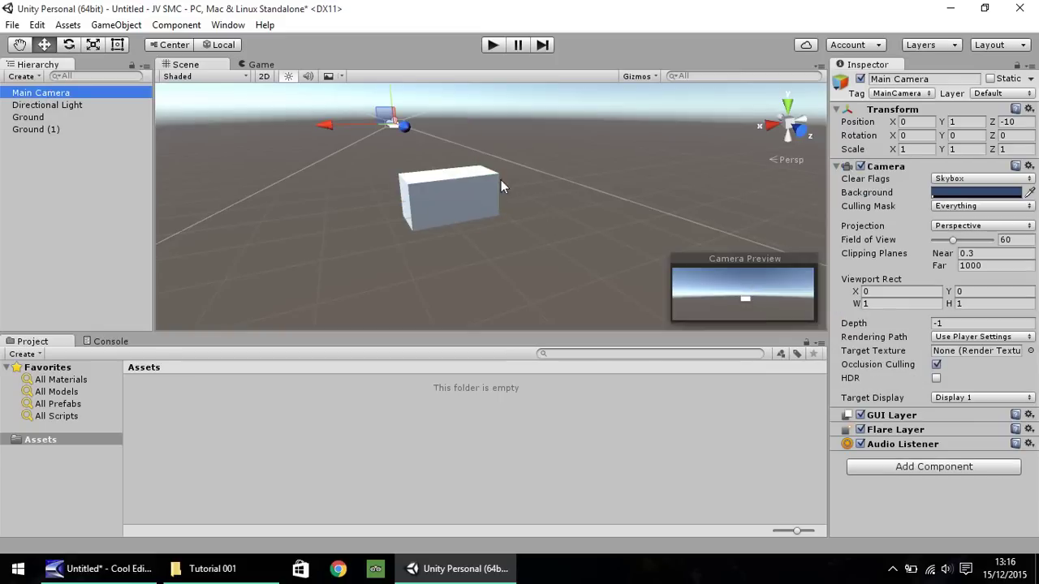
click(268, 63)
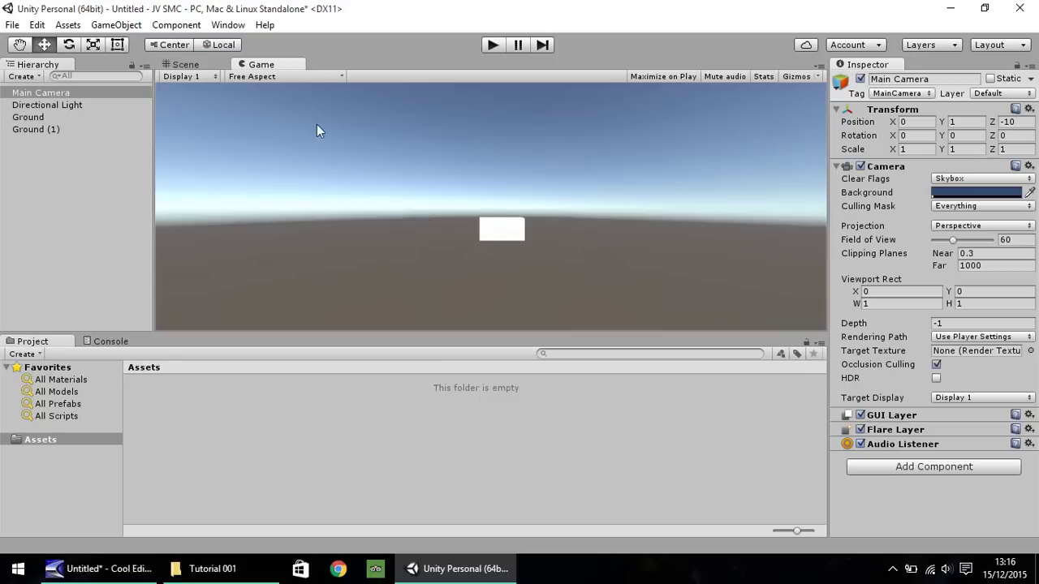
click(189, 65)
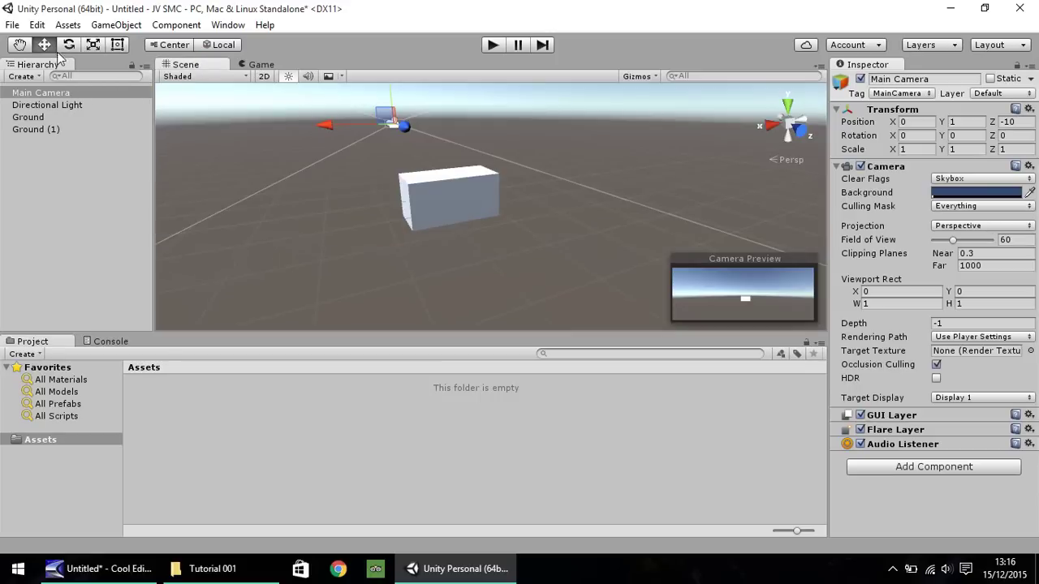
- Pan, orbit and frame the view to see the Ground row end-on with the horizon visible
click(20, 46)
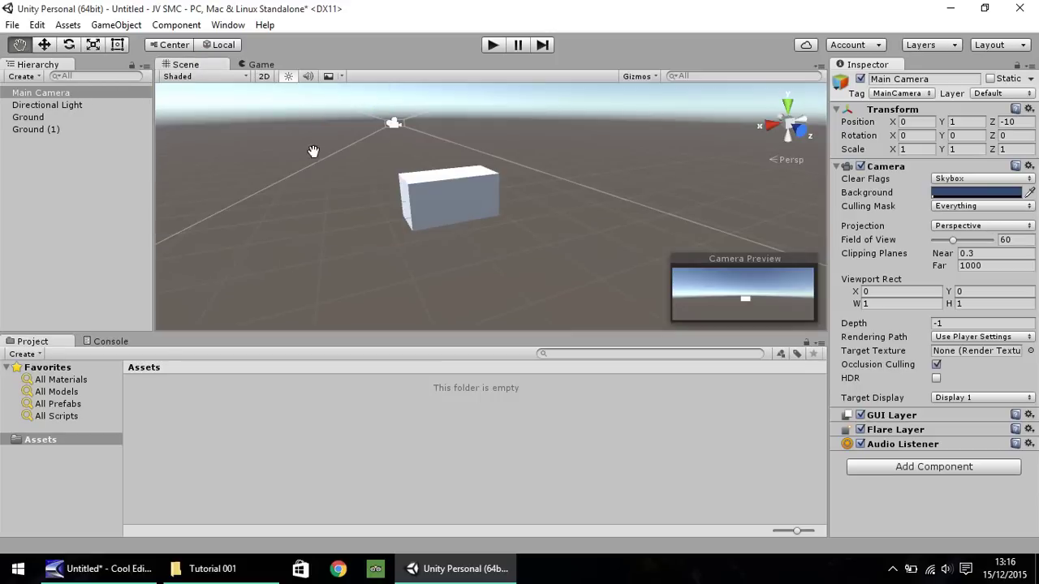
drag(384, 162, 448, 291)
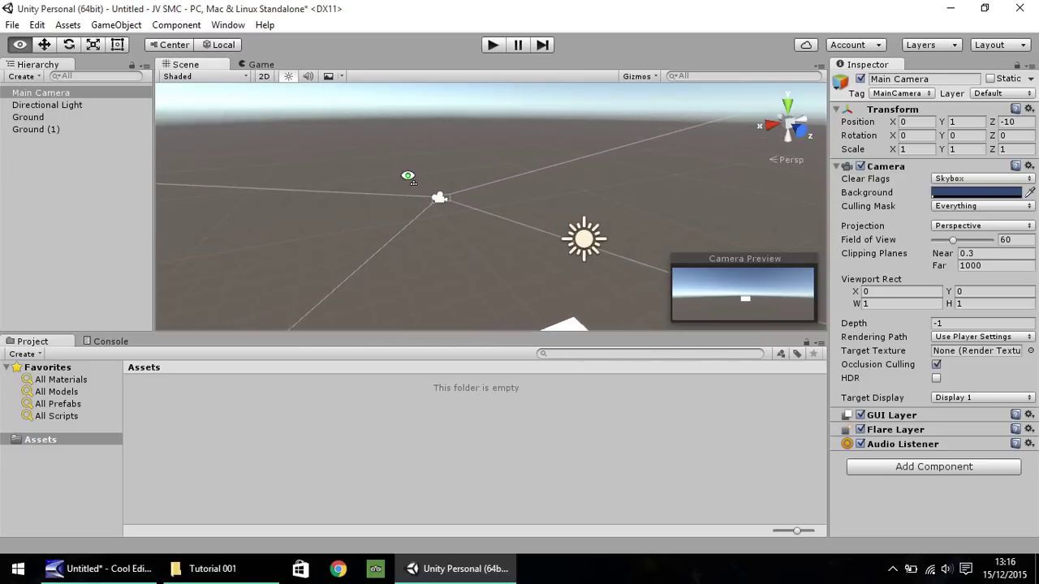
alt+drag(411, 173, 645, 233)
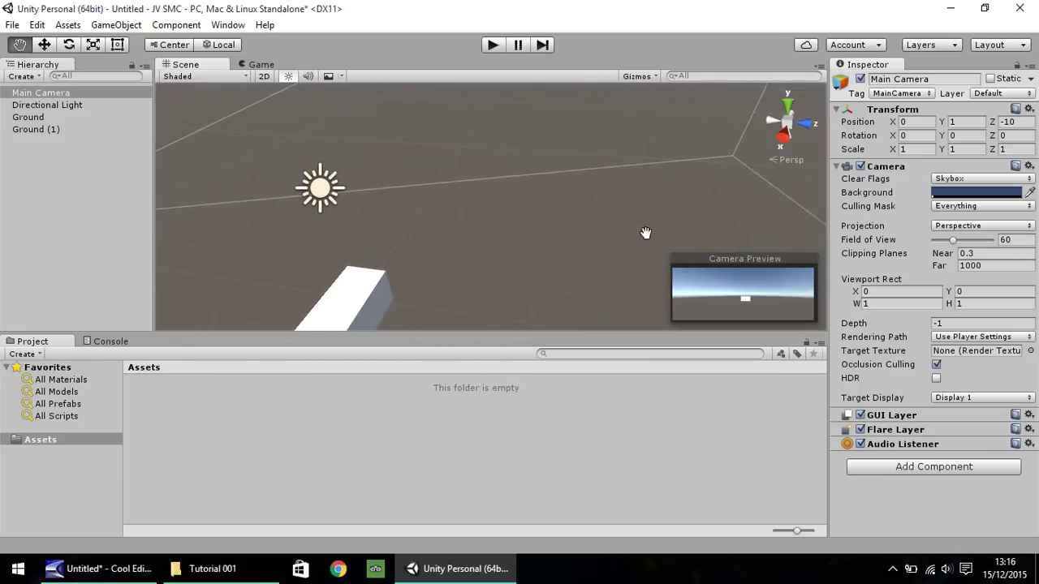
key(f)
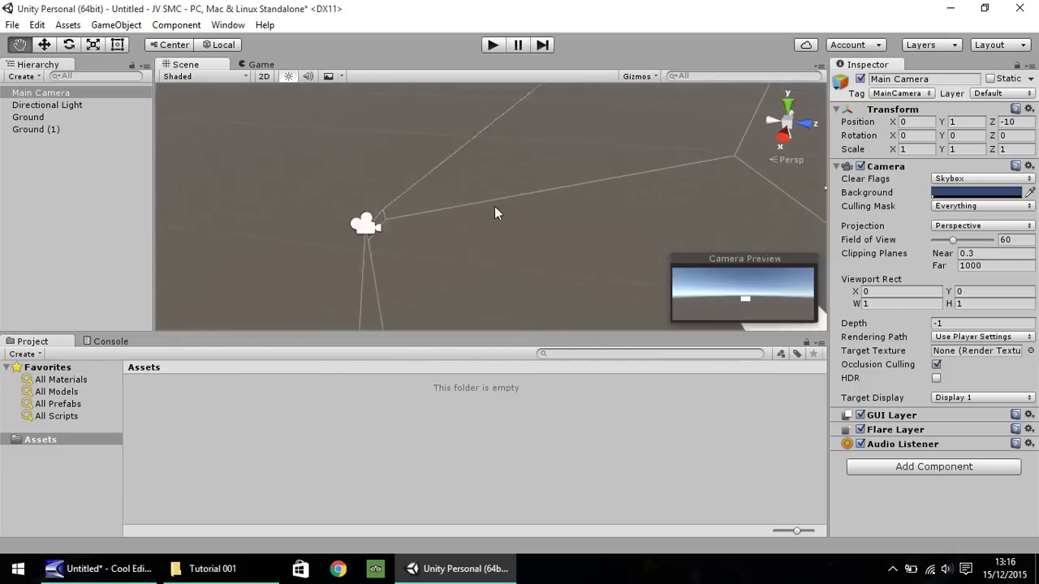
drag(479, 205, 674, 183)
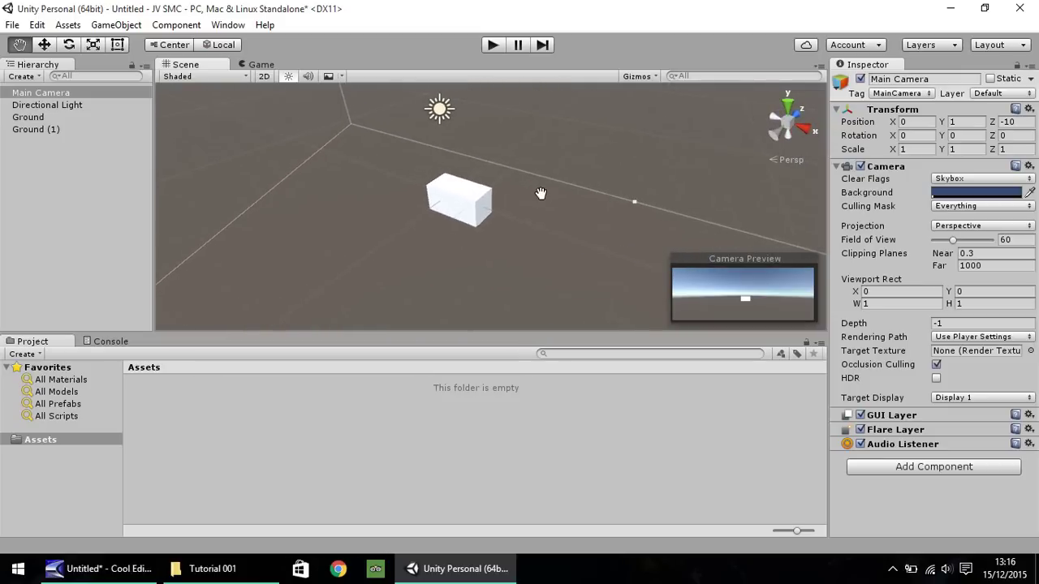
alt+drag(359, 269, 525, 157)
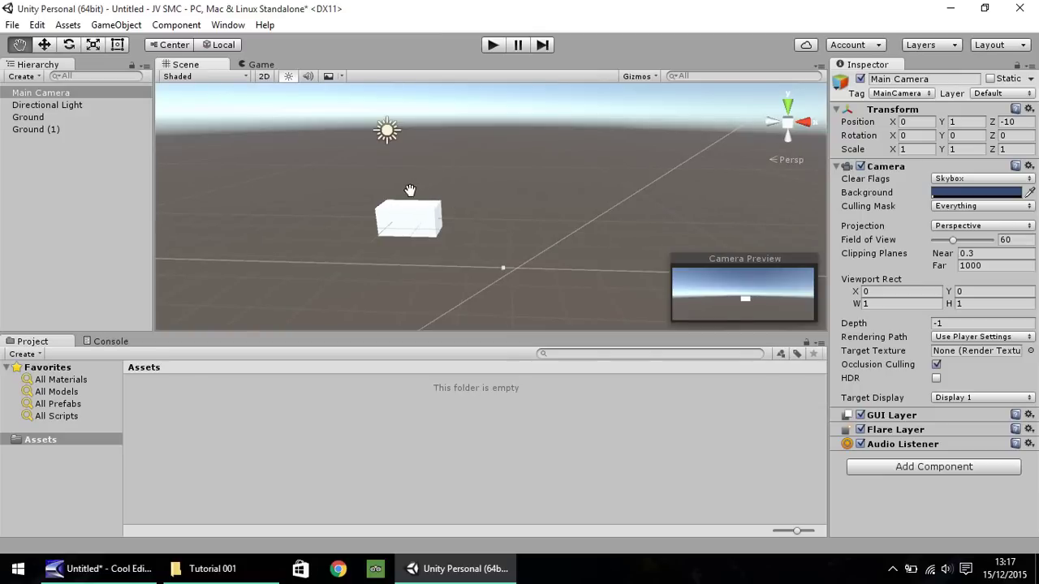
- Drag Ground (1) left along X onto the original Ground cube, then select Main Camera
click(44, 45)
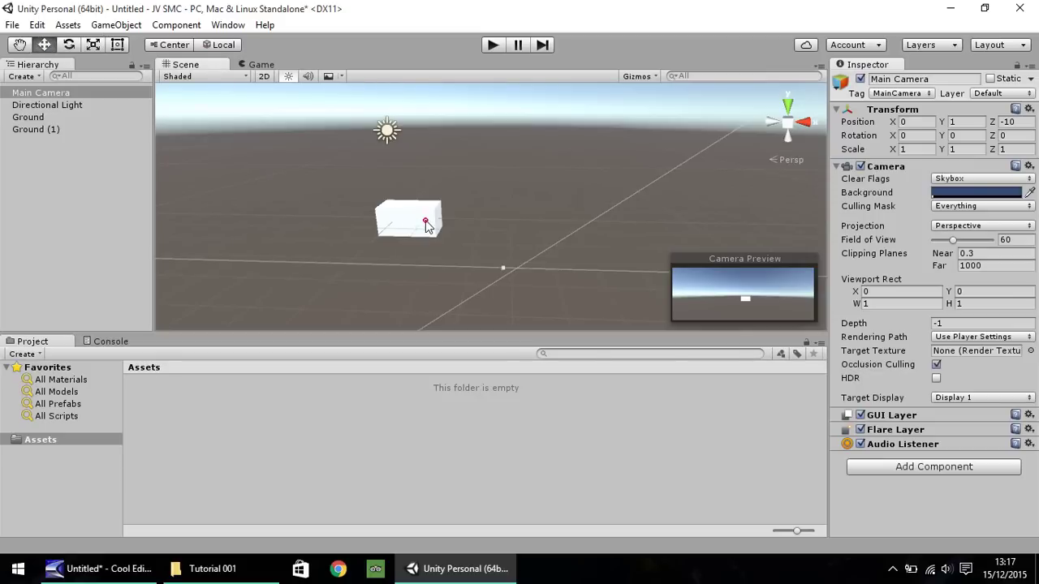
click(423, 224)
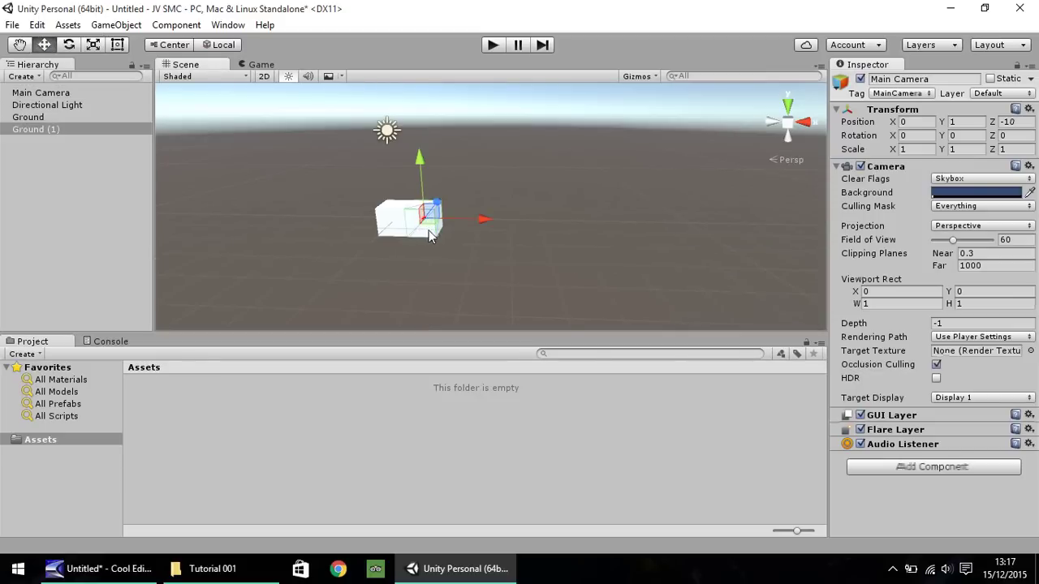
drag(437, 203, 442, 193)
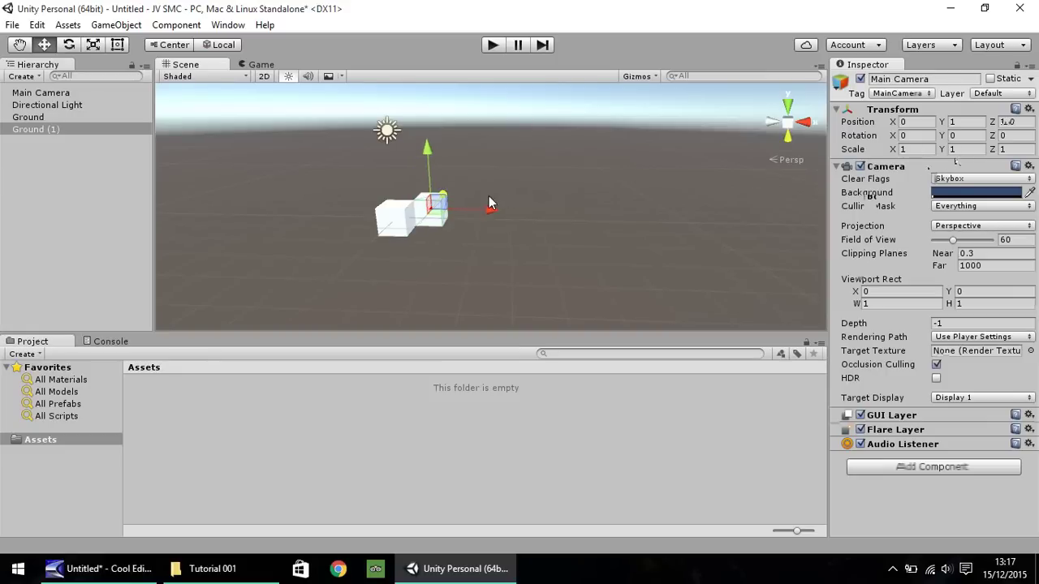
drag(491, 212, 467, 208)
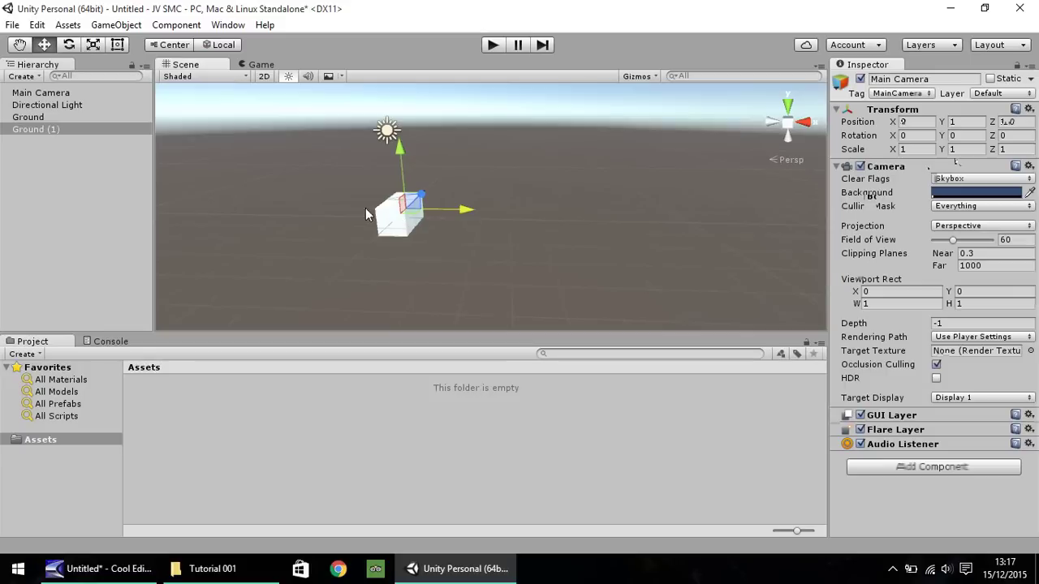
click(33, 94)
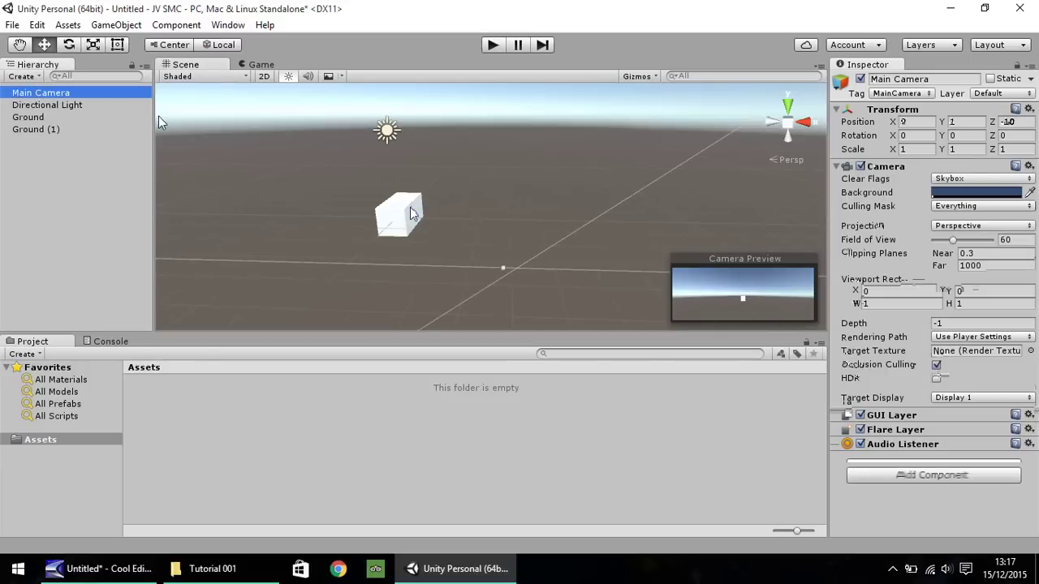
- Duplicate Ground as Ground (2) and lower it to position 0, -1, 0 beneath the original
click(37, 119)
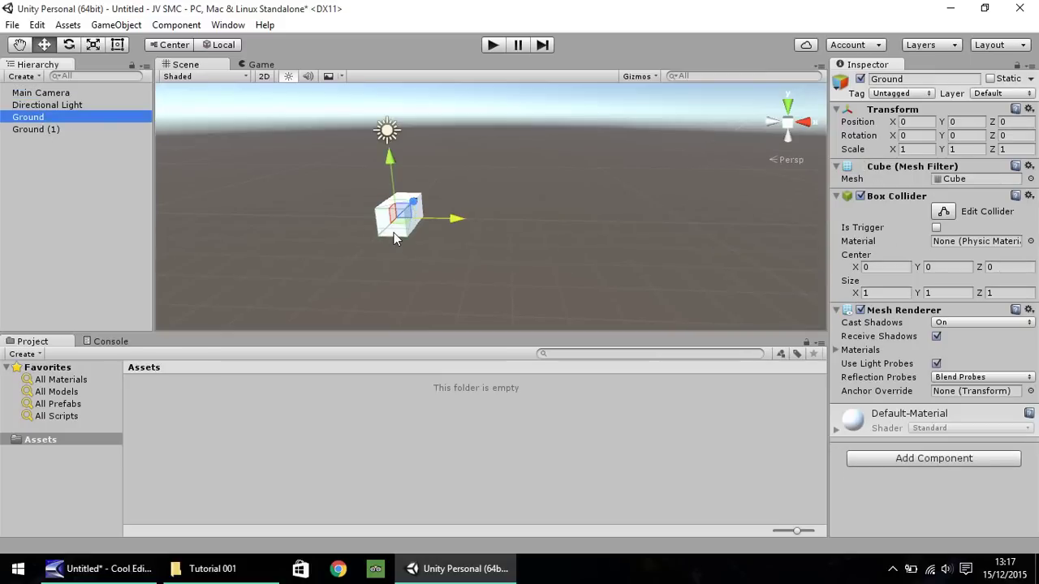
click(395, 233)
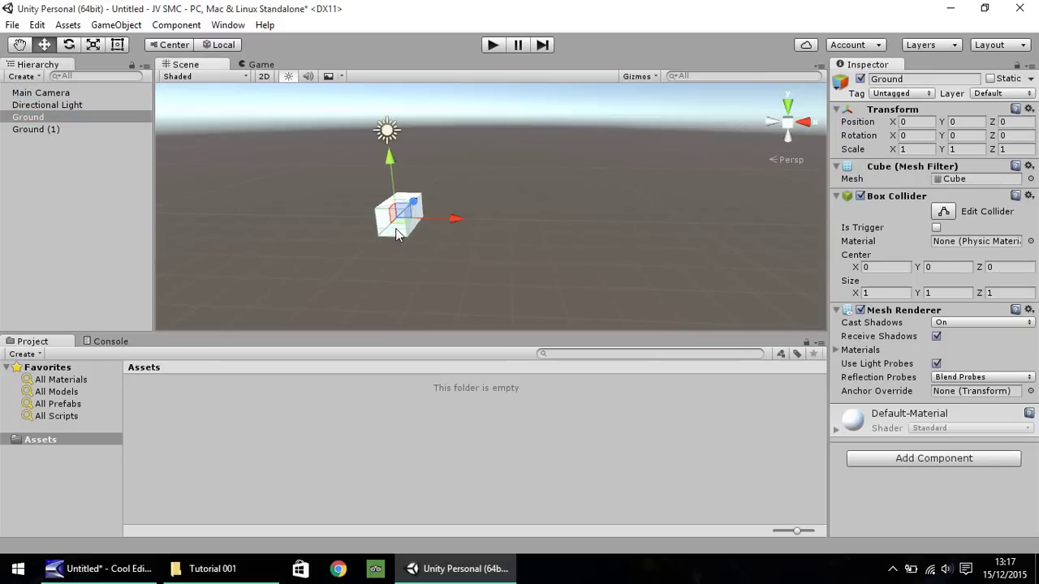
key(ctrl+d)
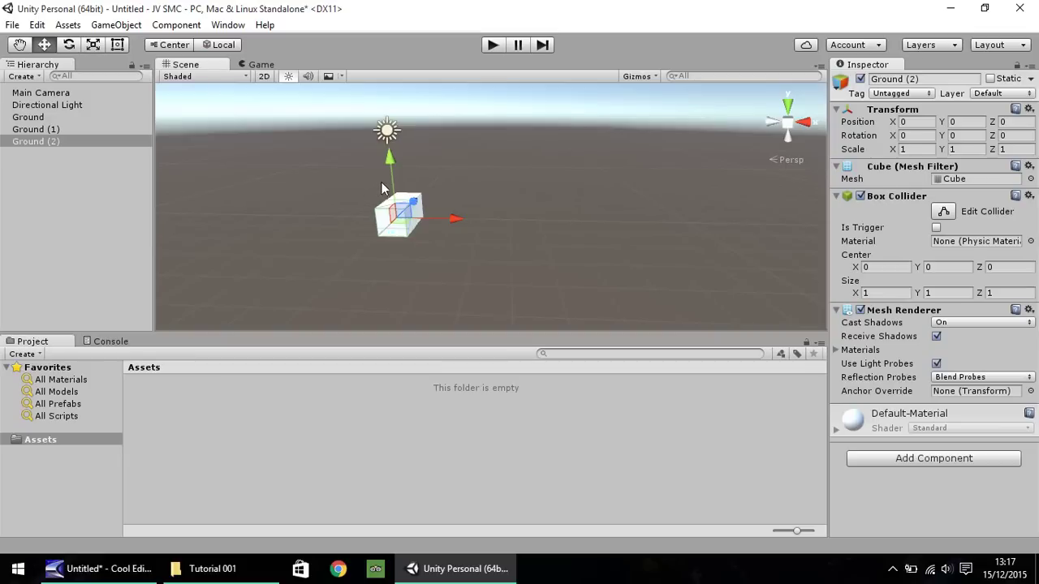
drag(389, 161, 445, 217)
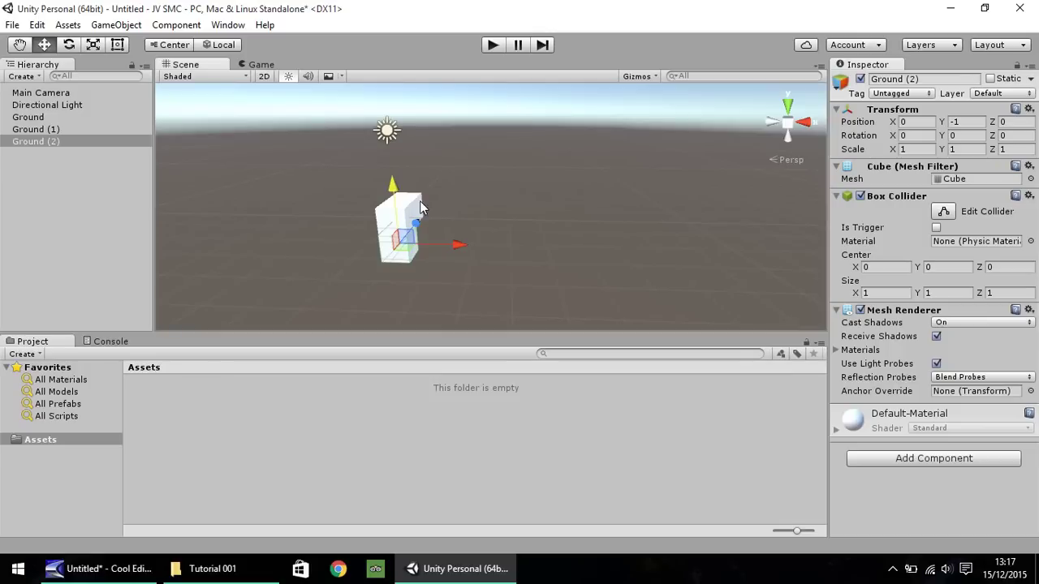
click(18, 44)
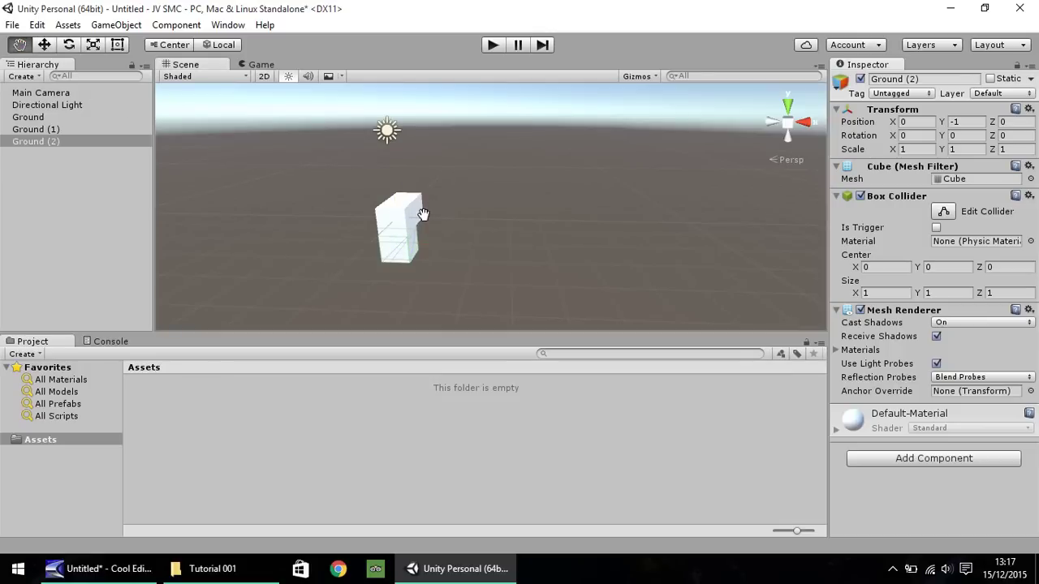
drag(418, 209, 273, 187)
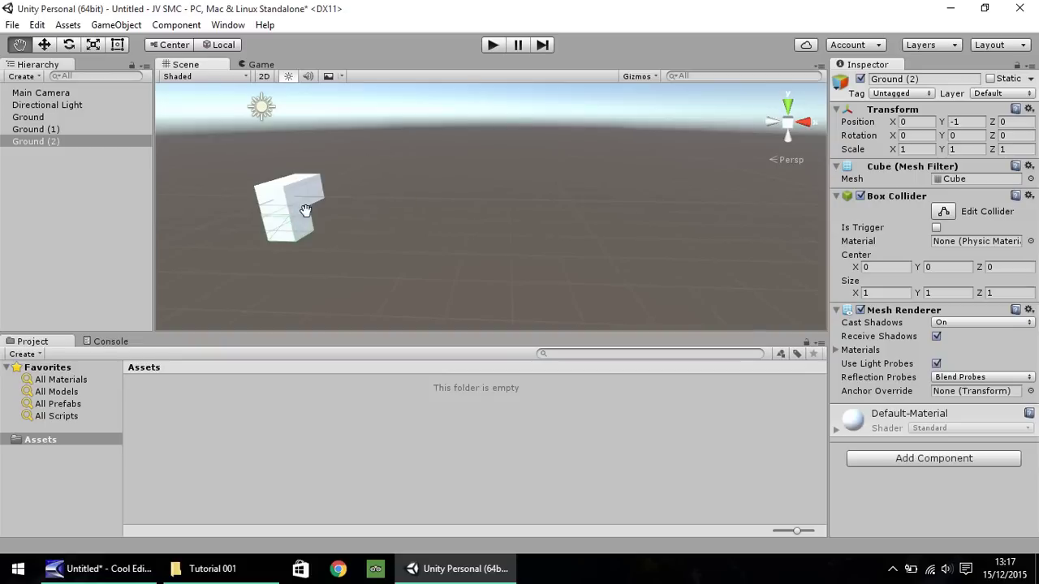
click(44, 44)
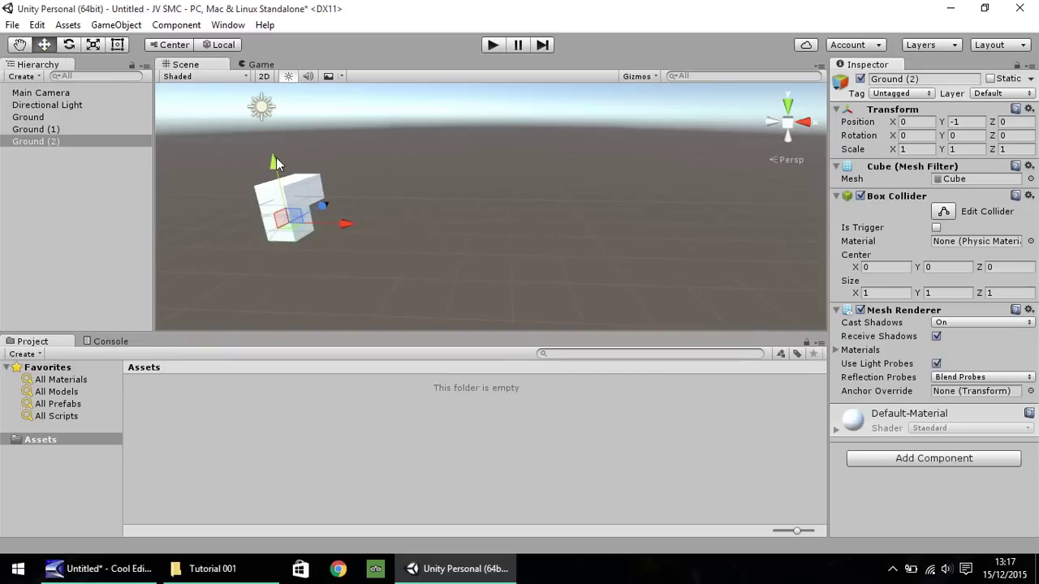